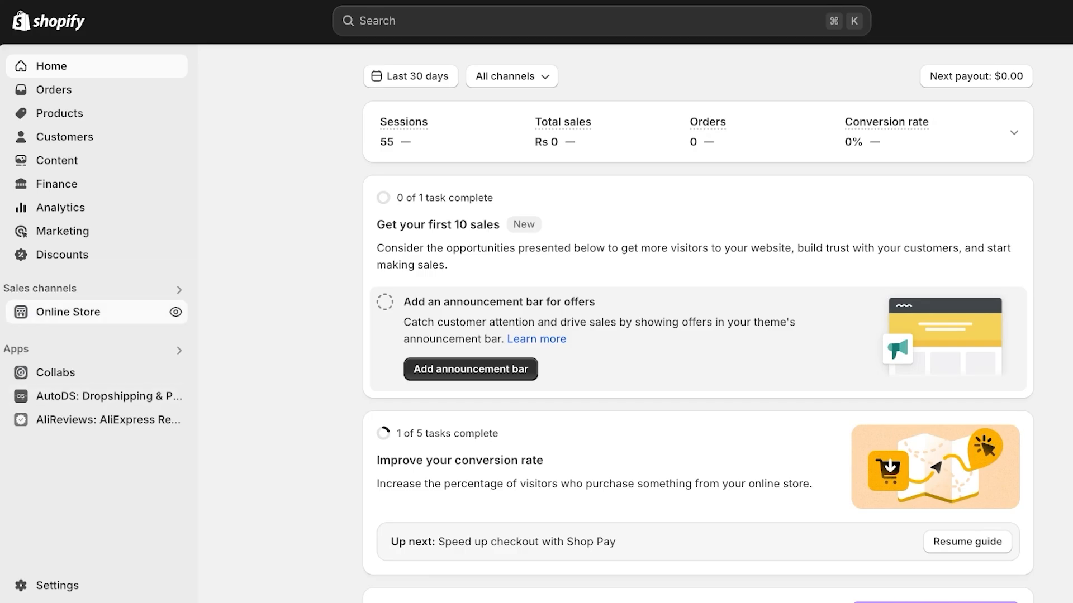
Open the online store's themes and look through the current theme, theme library and design options.
click(68, 312)
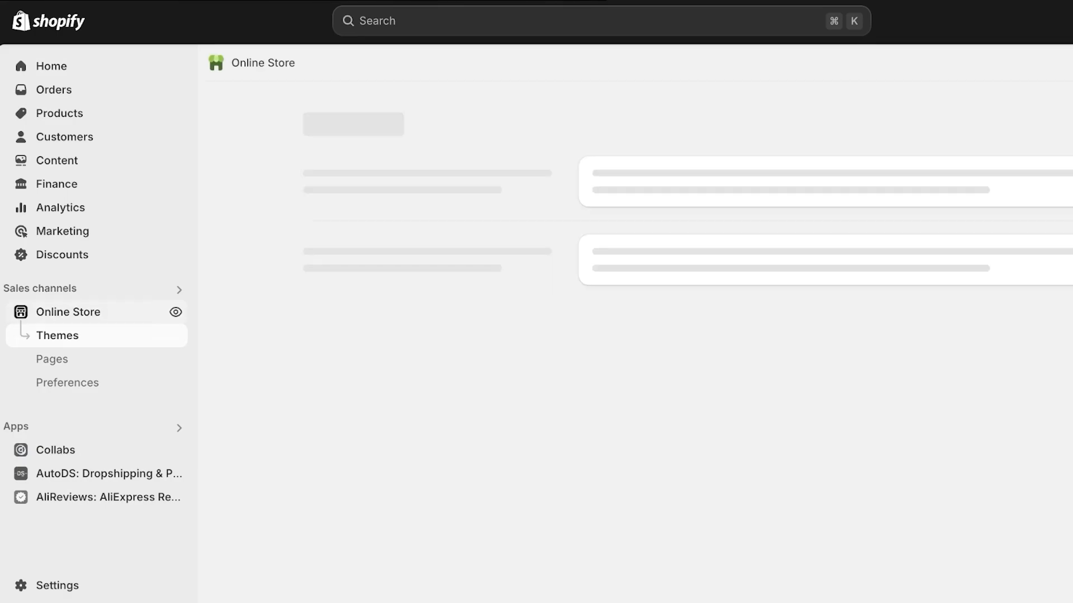
scroll(635, 342, down, 5)
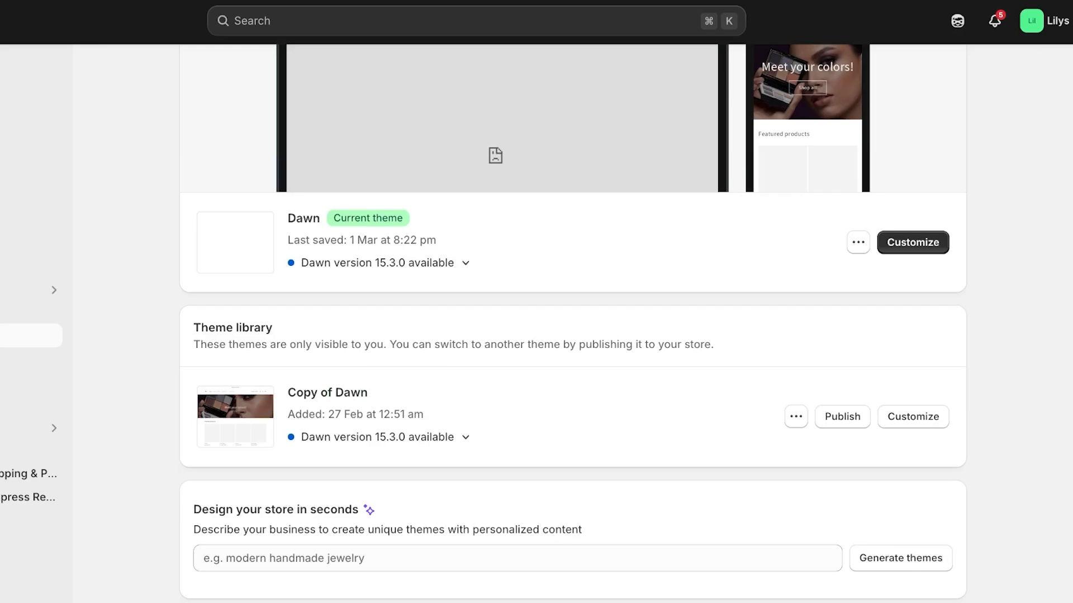
scroll(572, 324, down, 1)
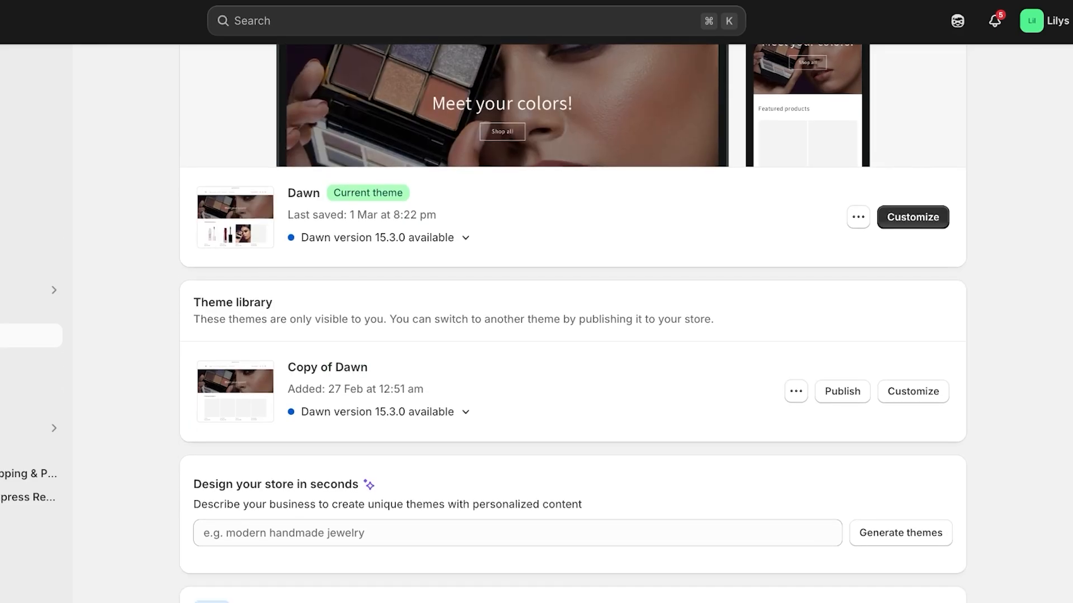
scroll(572, 324, down, 10)
scroll(572, 324, up, 15)
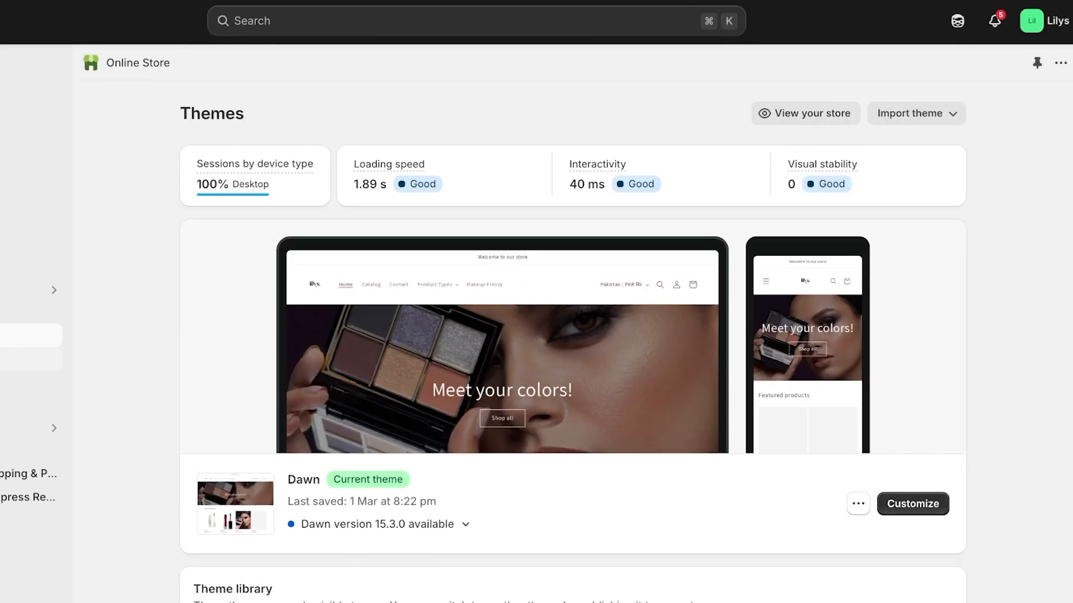
Look through the online store's preferences, including social sharing and spam protection, and open its pages section.
click(31, 383)
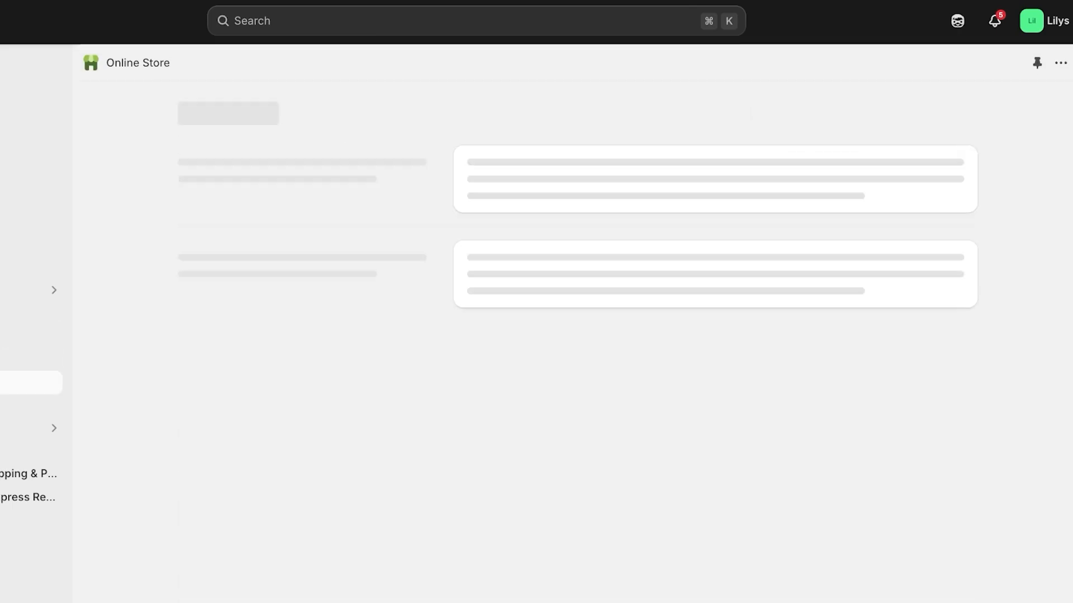
scroll(573, 324, down, 5)
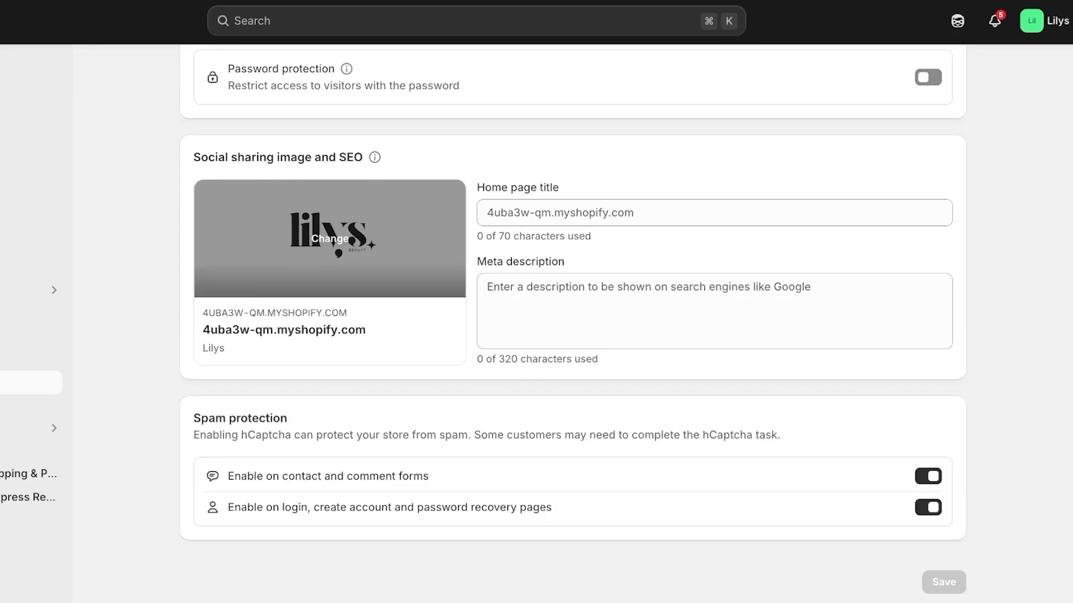
click(31, 359)
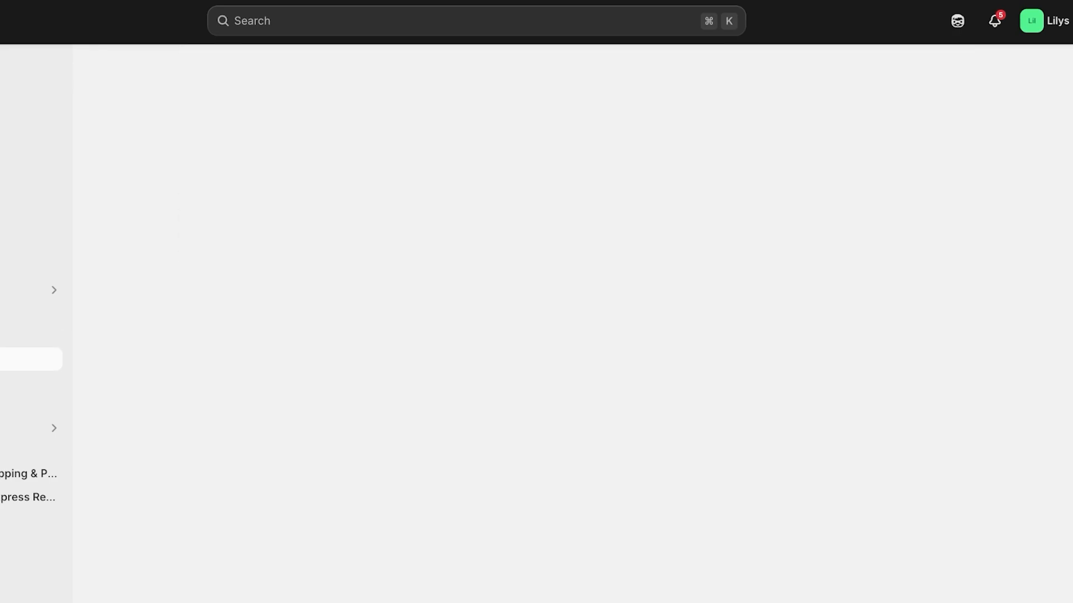
Return to the online store's themes and open the current Dawn theme in the theme editor to view its preview.
click(31, 336)
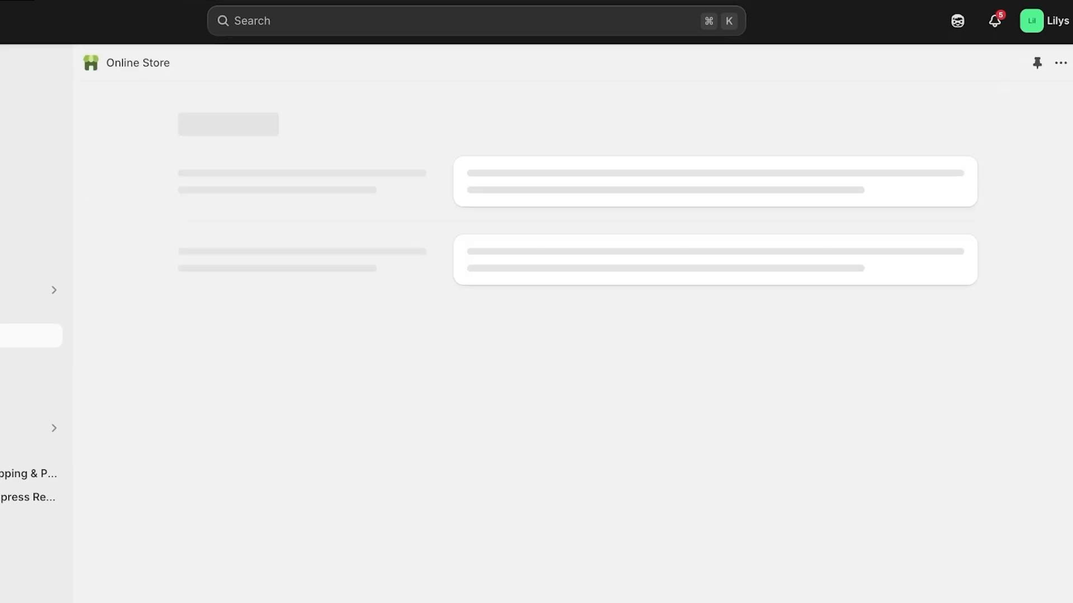
scroll(444, 174, down, 3)
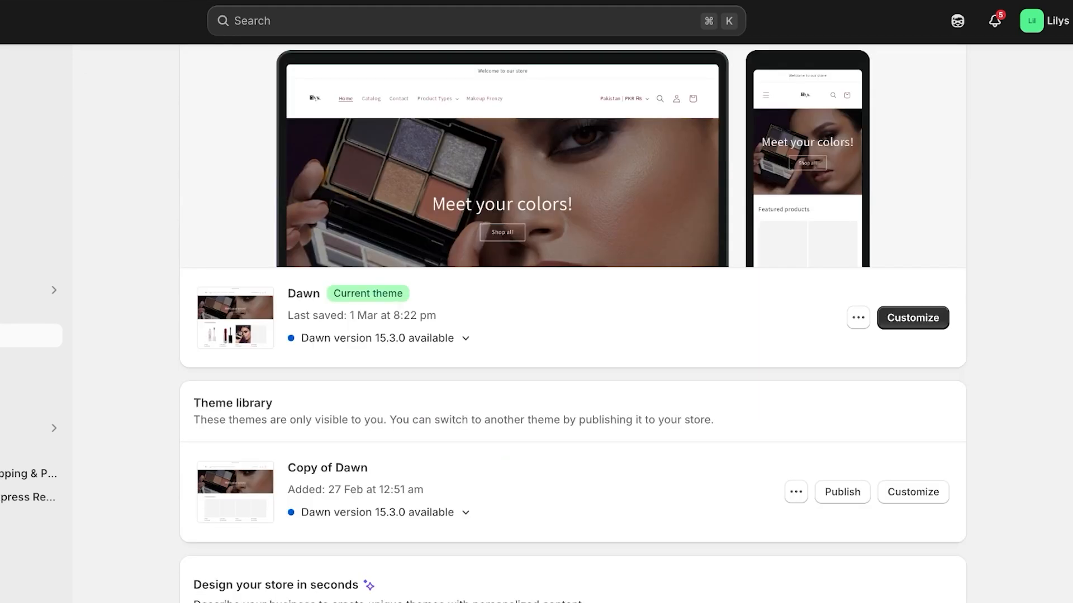
click(913, 318)
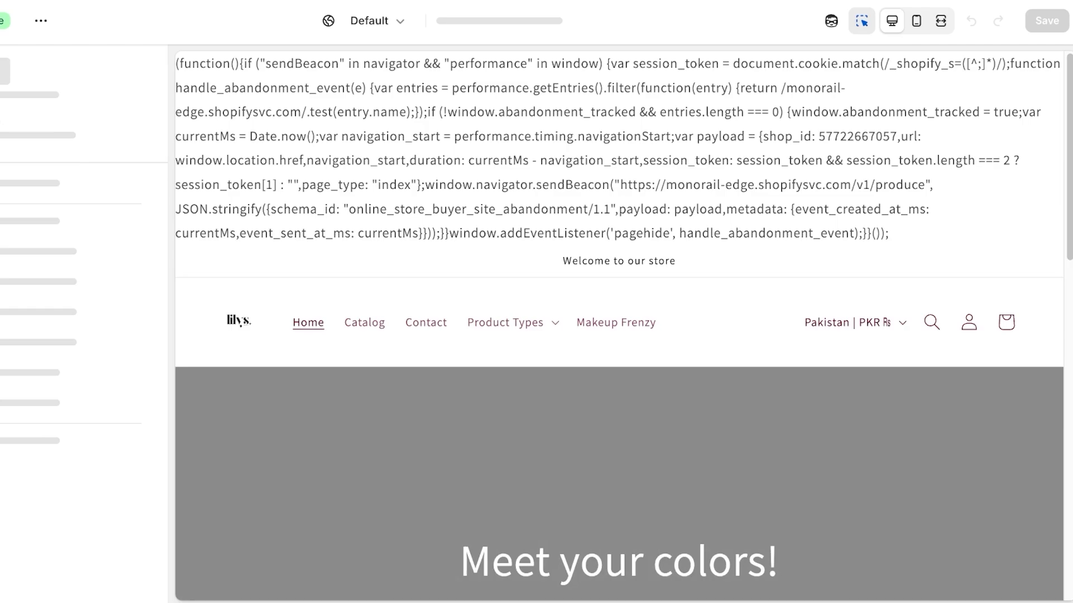
scroll(619, 326, down, 7)
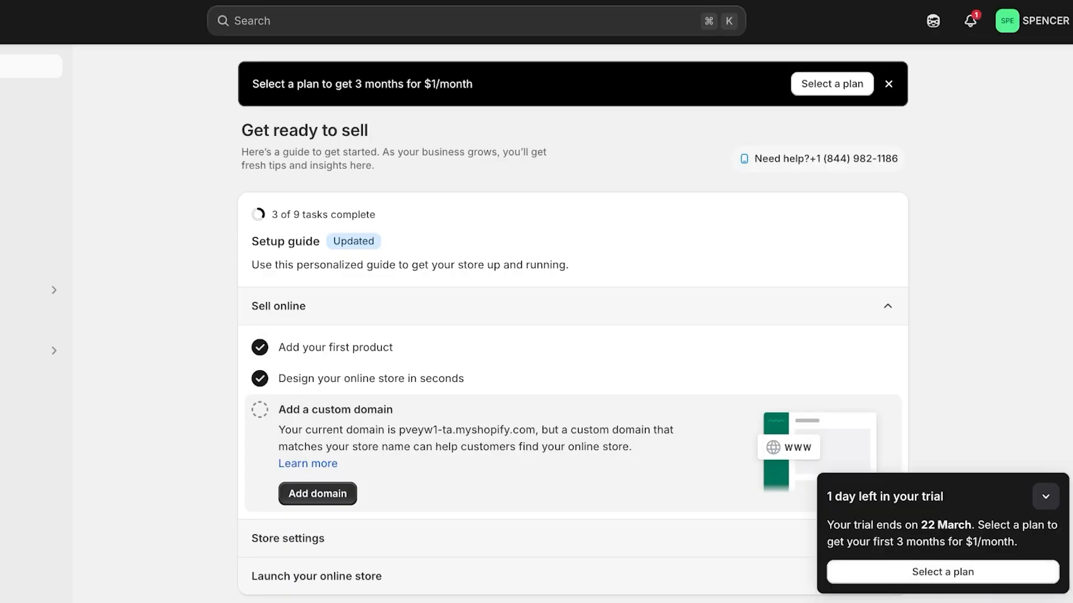
Switch to the Allure store and open its online store themes.
click(1031, 20)
click(894, 96)
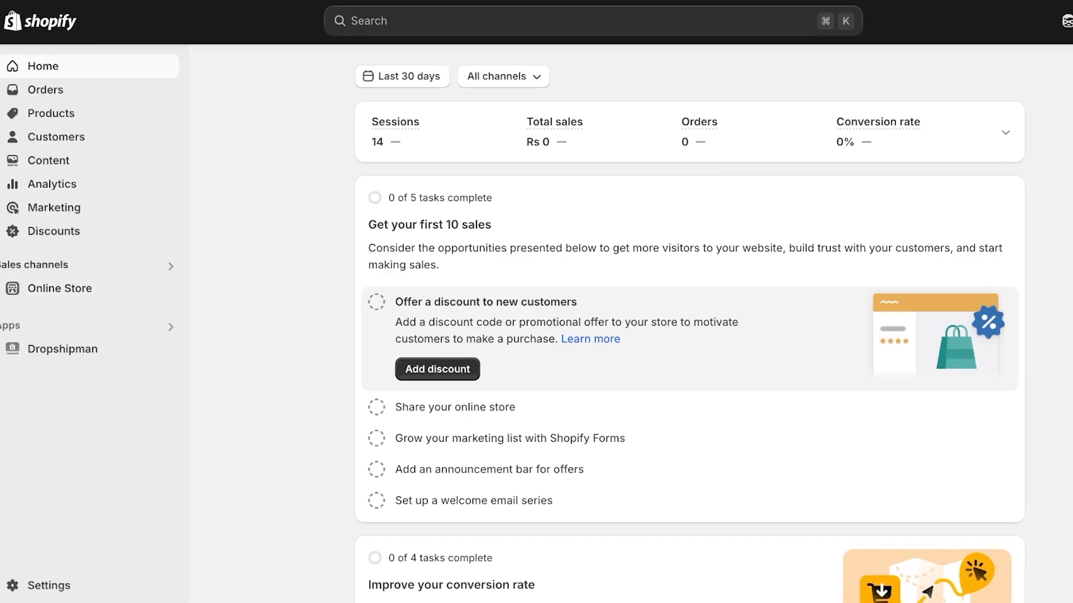
click(68, 288)
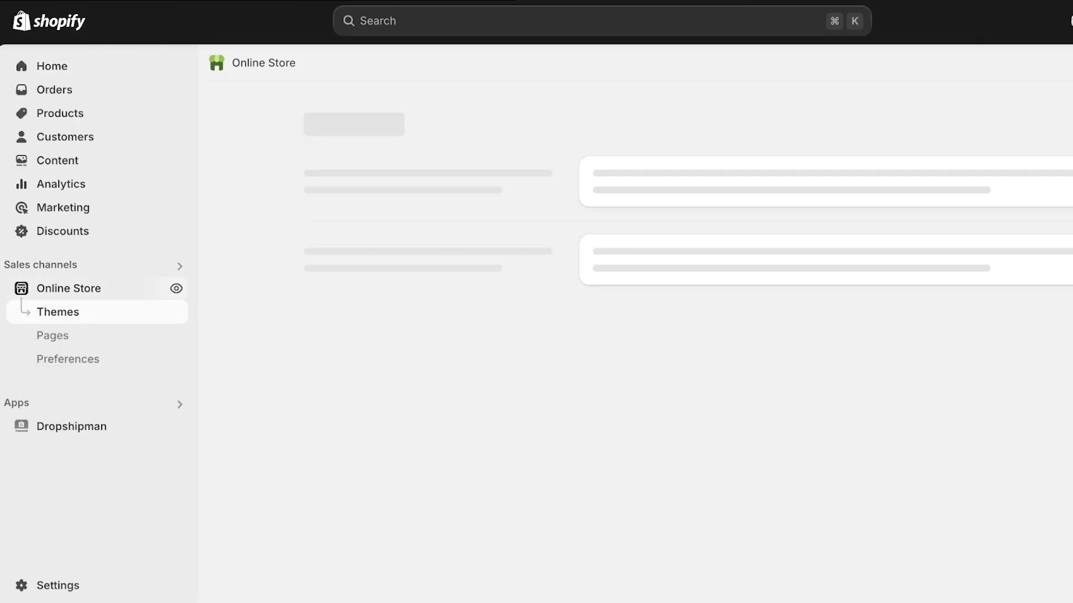
scroll(689, 340, down, 3)
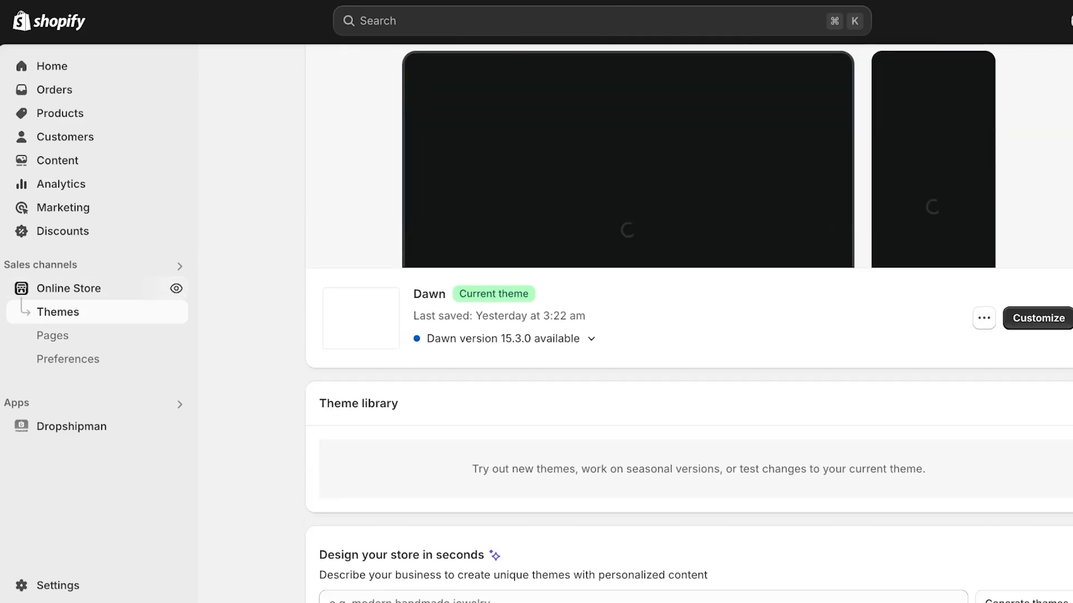
Look through the Dawn theme's available actions and the popular free themes offered for the store.
click(983, 318)
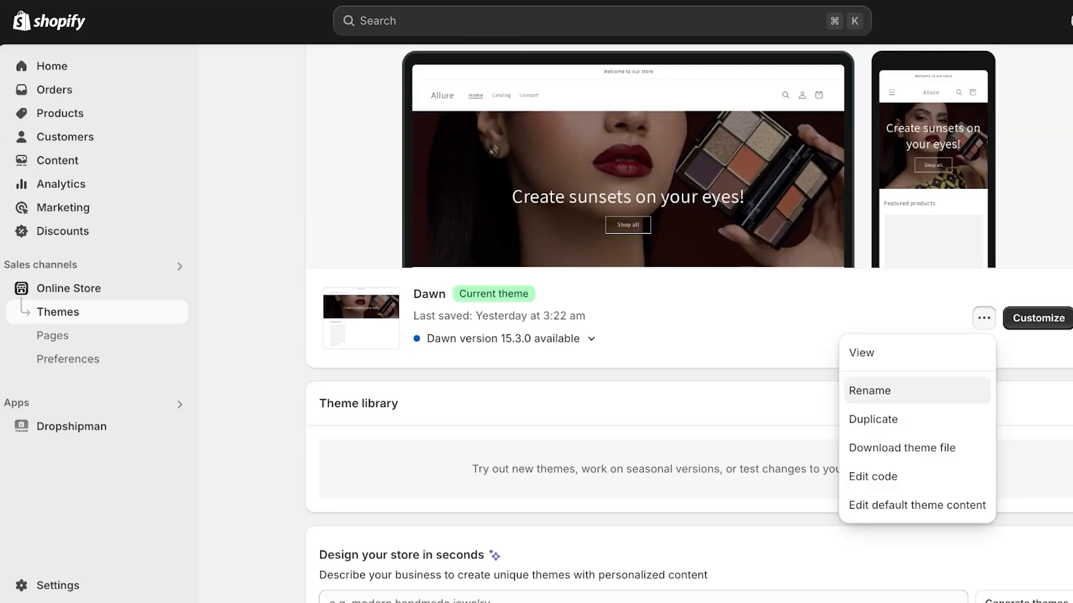
scroll(689, 339, down, 3)
scroll(689, 340, down, 3)
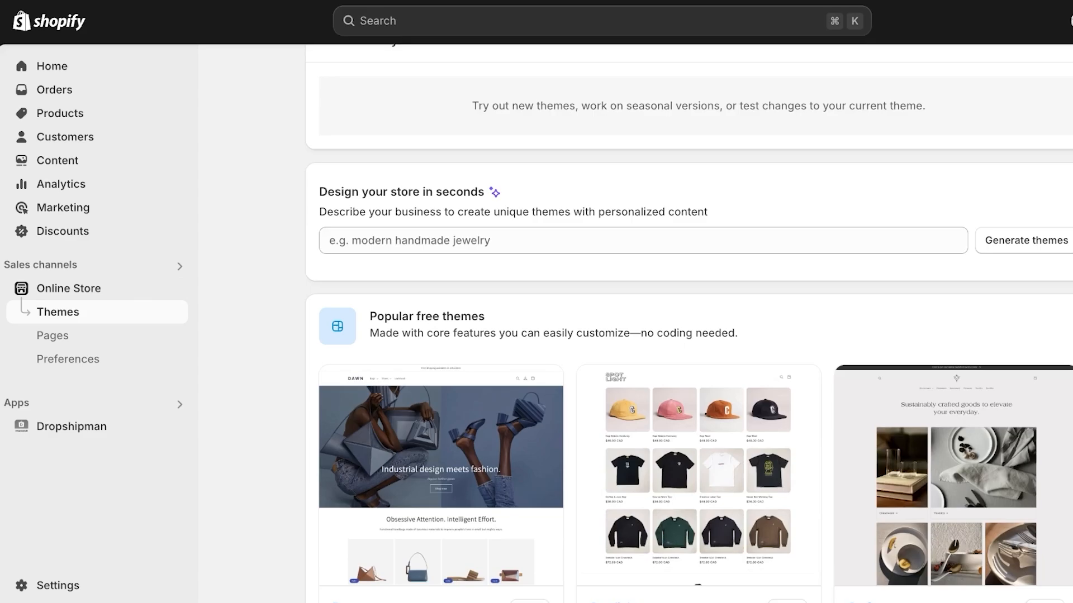
scroll(689, 339, down, 7)
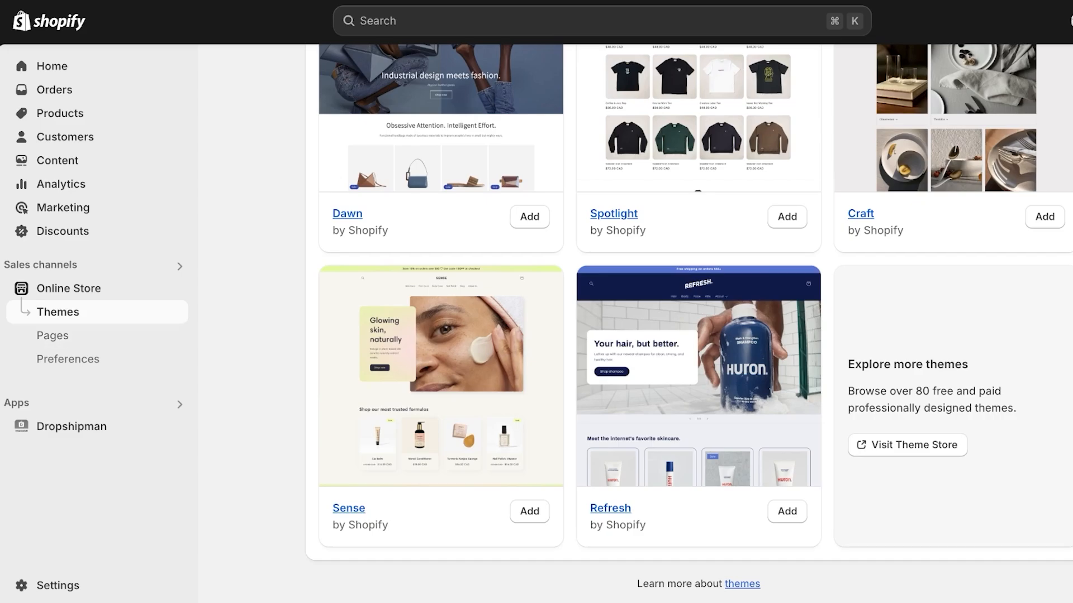
Open the store settings and look through the list of settings categories.
click(58, 585)
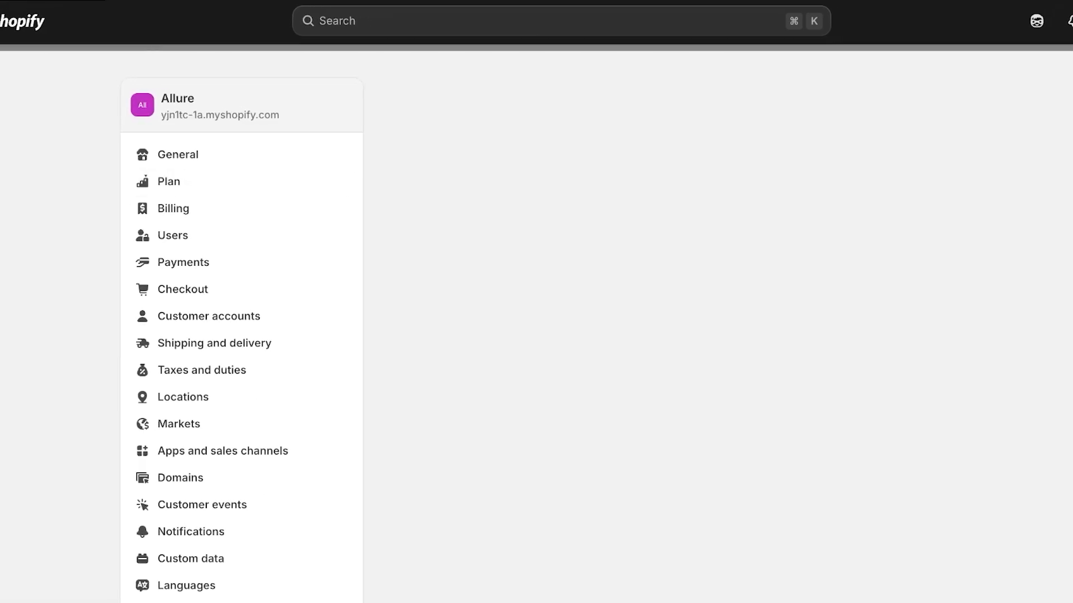
scroll(241, 285, down, 3)
scroll(241, 290, up, 3)
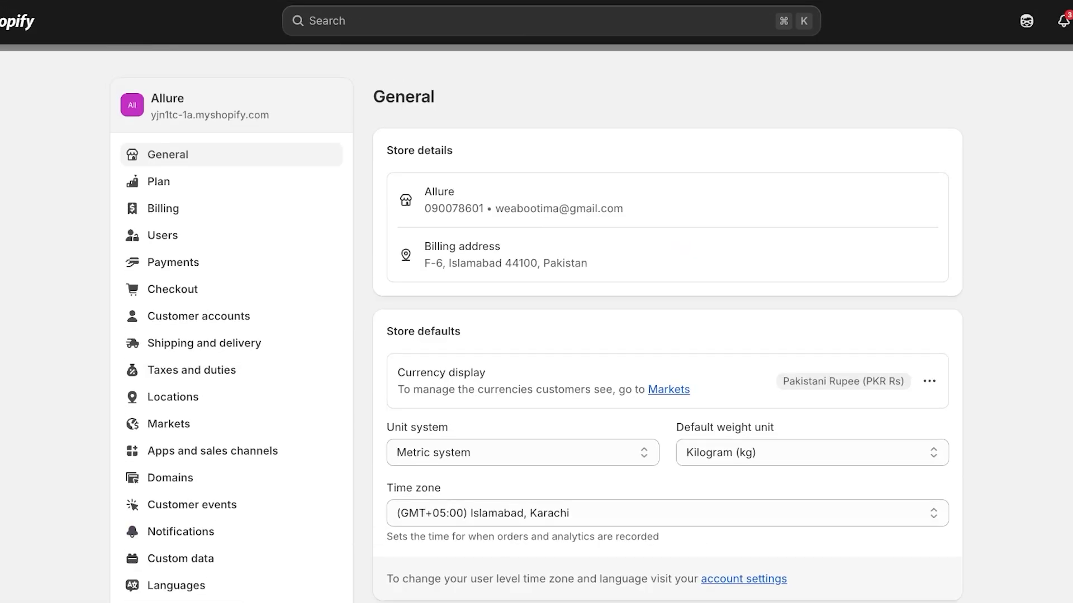
Search the admin for "navi" and open the Menus result for navigation menus.
click(551, 21)
text(n)
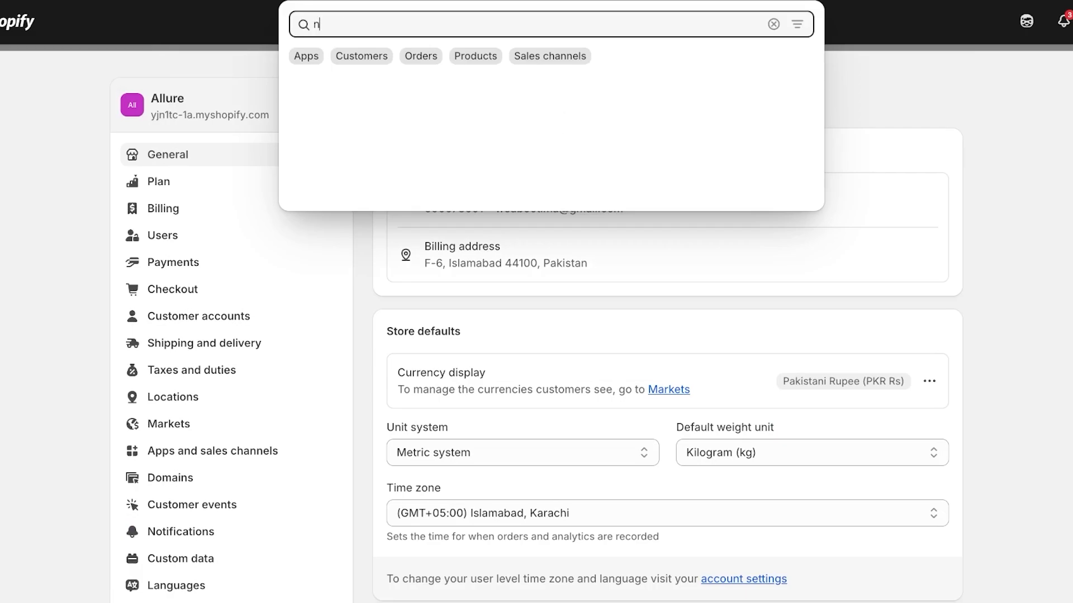
text(avi)
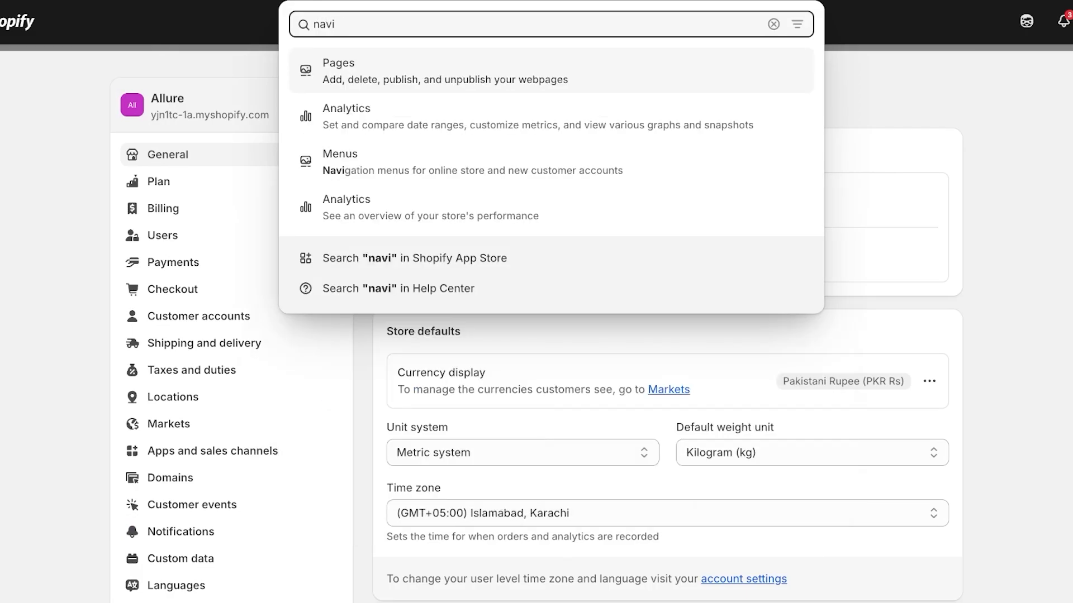
key(Down)
key(Up)
key(Down)
key(Down)
key(Return)
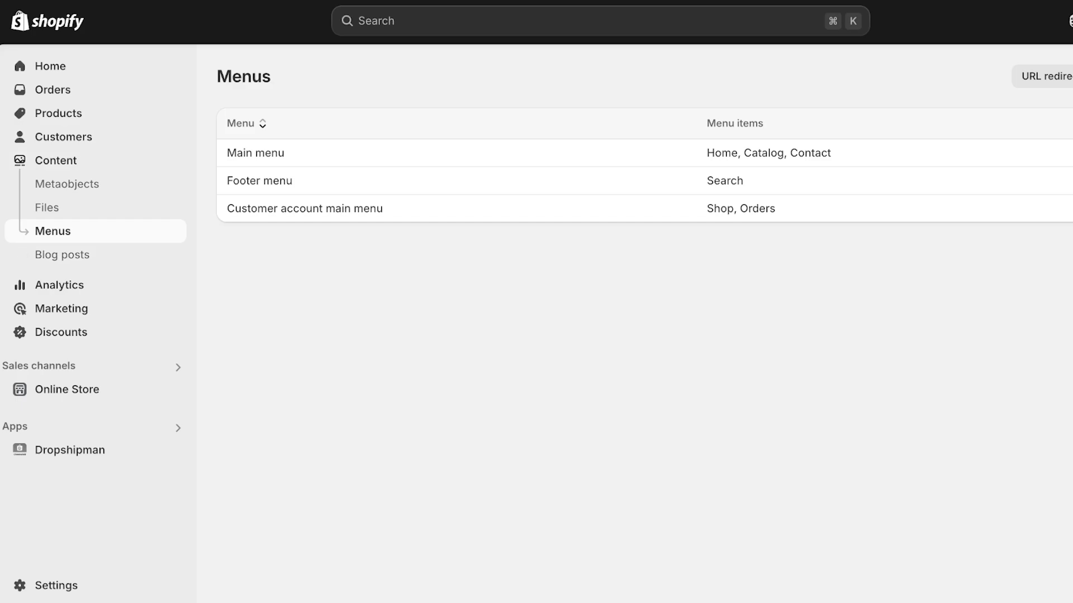
Open the Main menu for editing and remove its Catalog item.
click(255, 153)
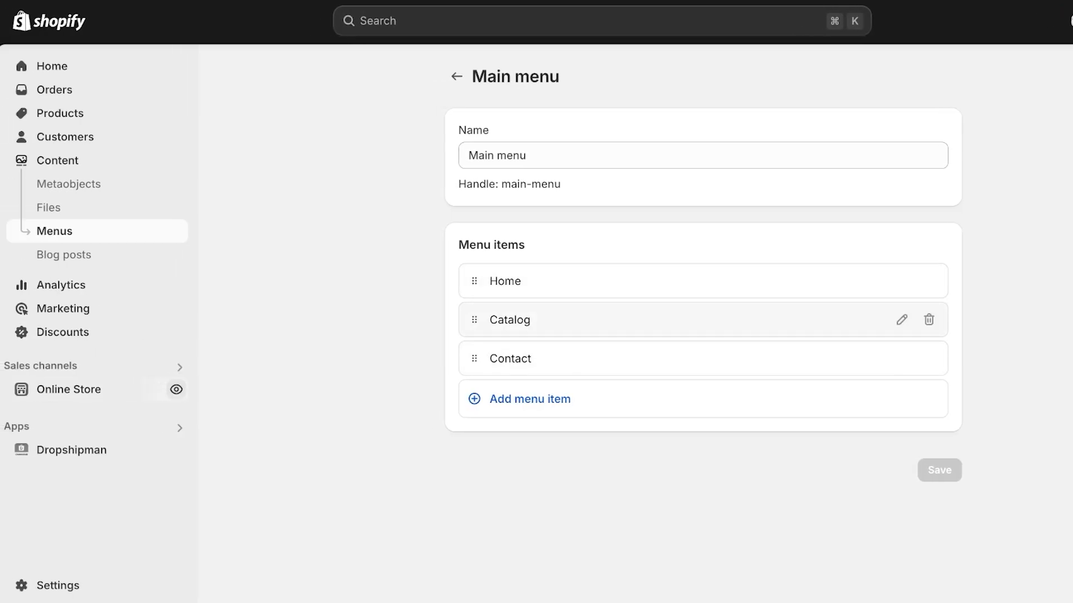
click(928, 319)
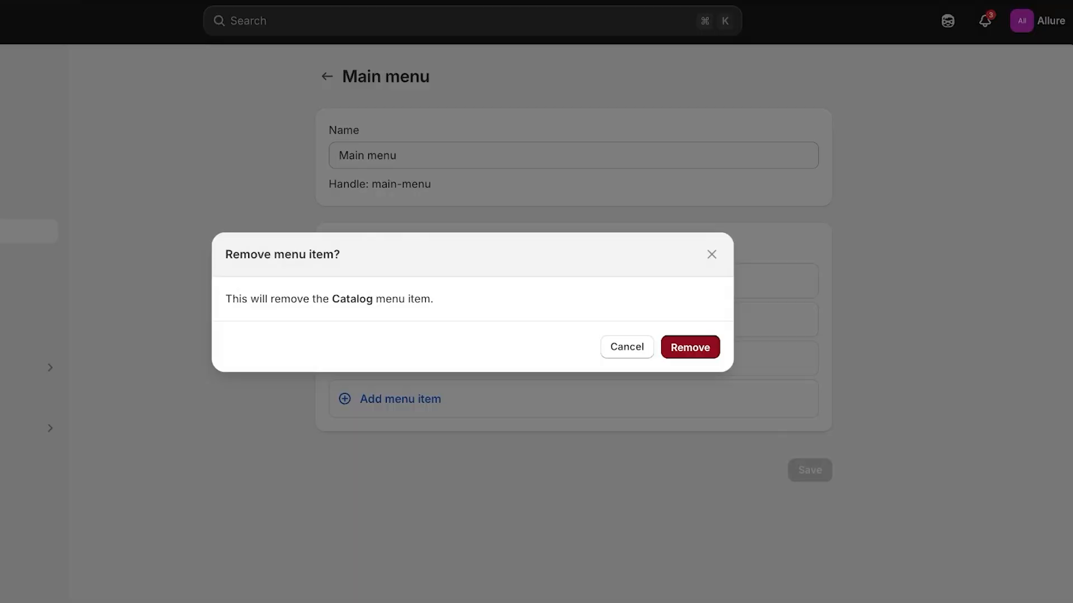
click(694, 347)
Add a "Shop" item linked to All products to the Main menu and save the menu.
click(400, 360)
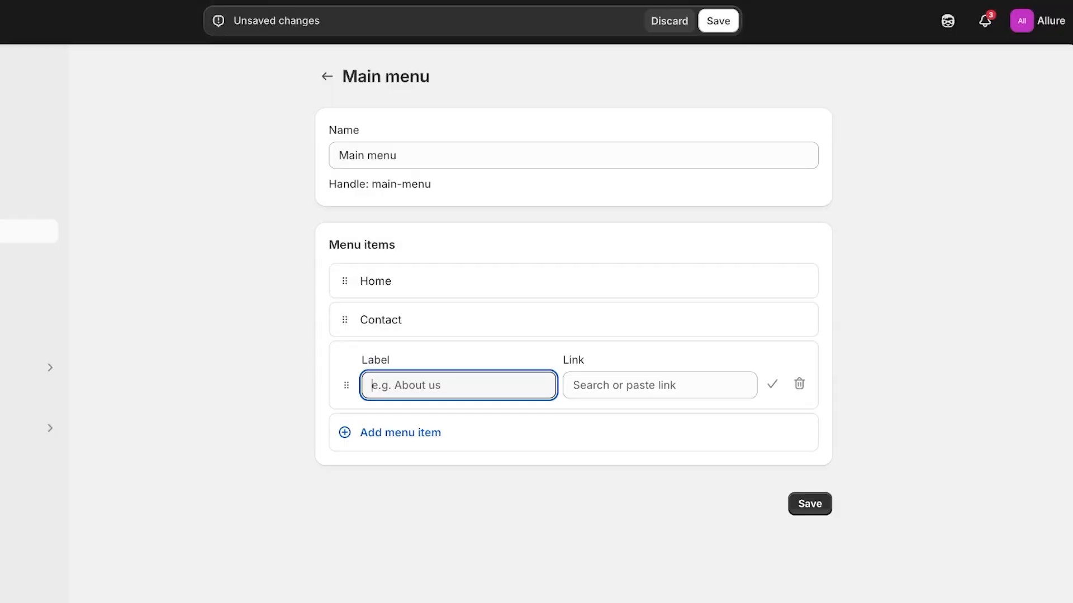
text(Shop)
click(659, 385)
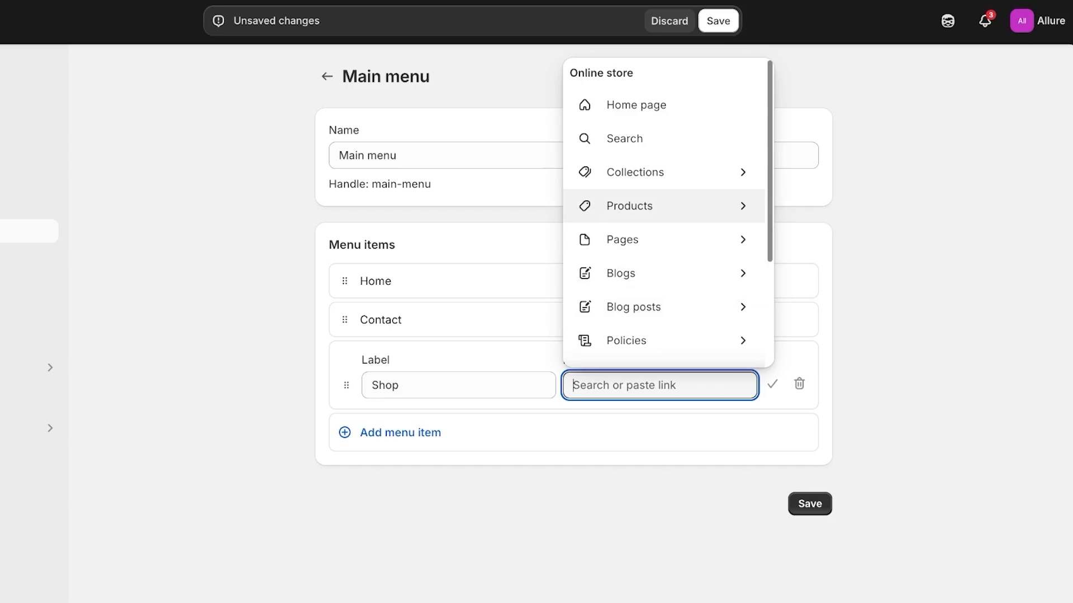
click(630, 205)
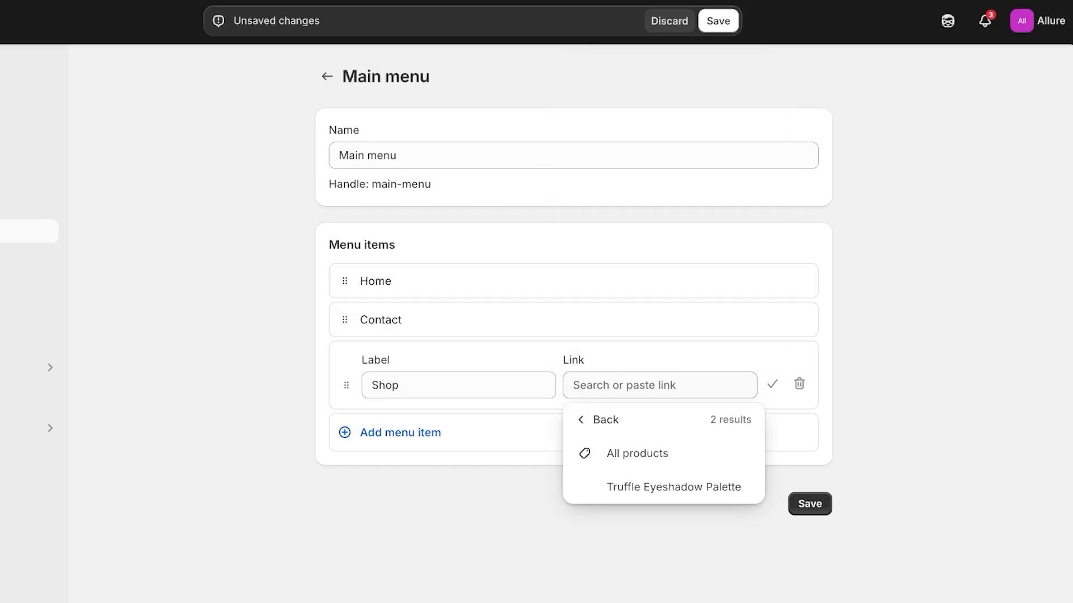
click(637, 453)
click(809, 503)
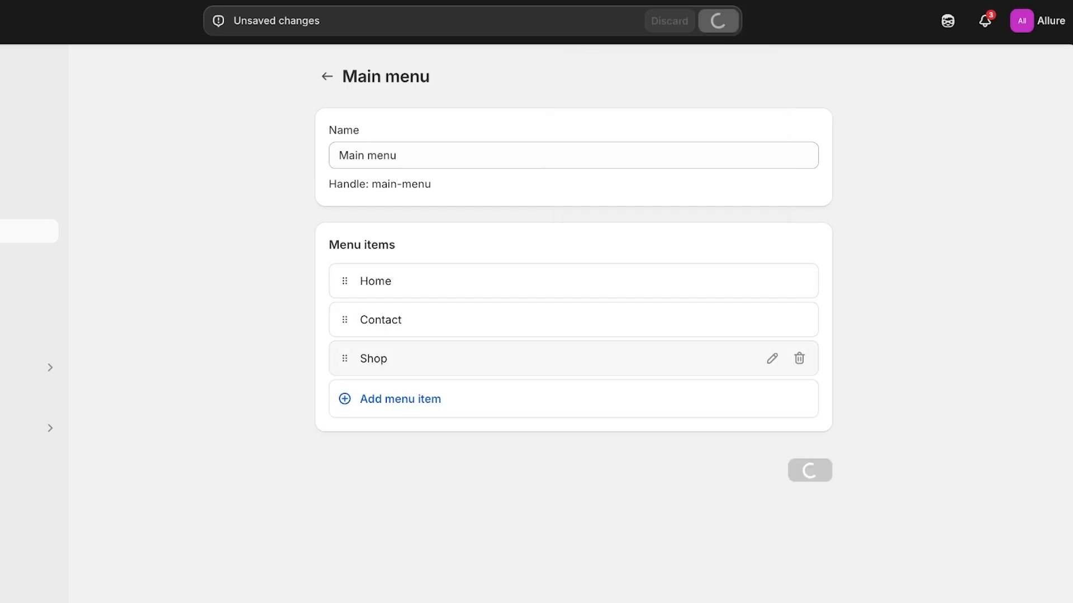
Add a menu item linked to the Truffle Eyeshadow Palette product to the Main menu and save it.
click(400, 399)
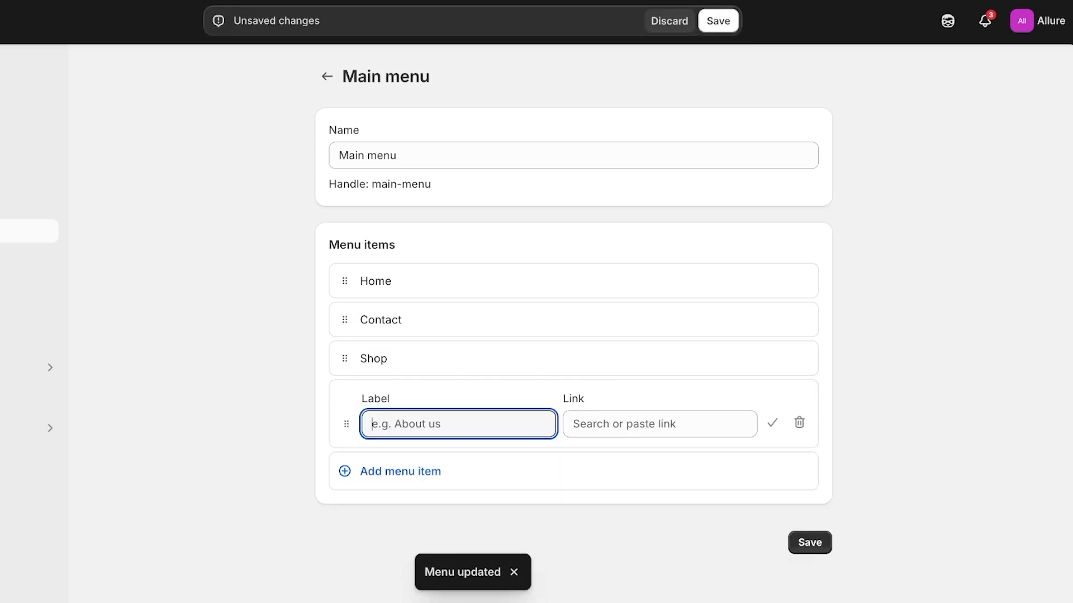
click(660, 424)
click(629, 206)
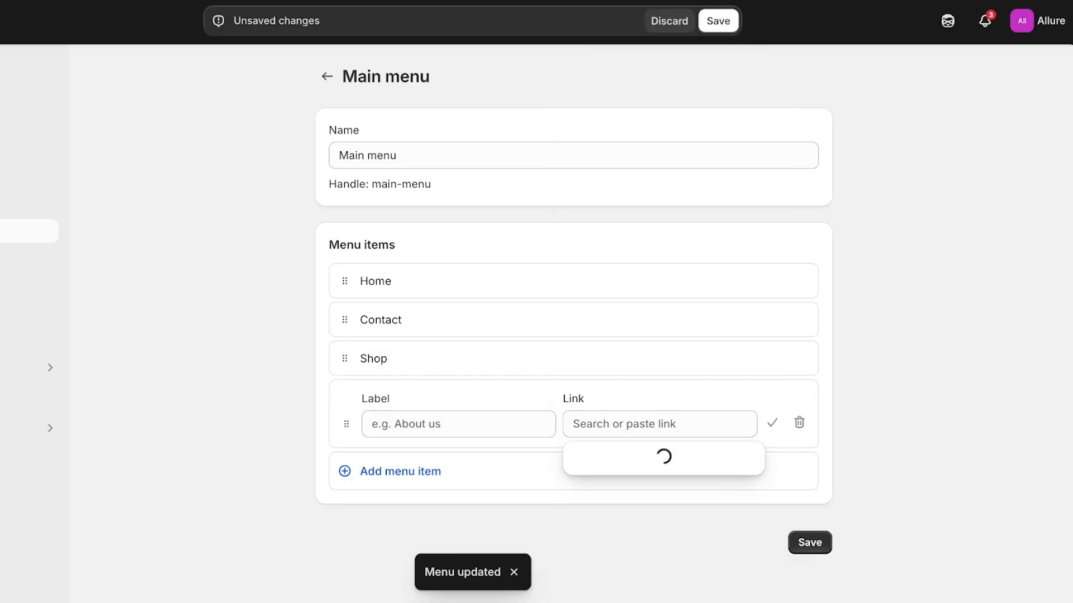
click(643, 524)
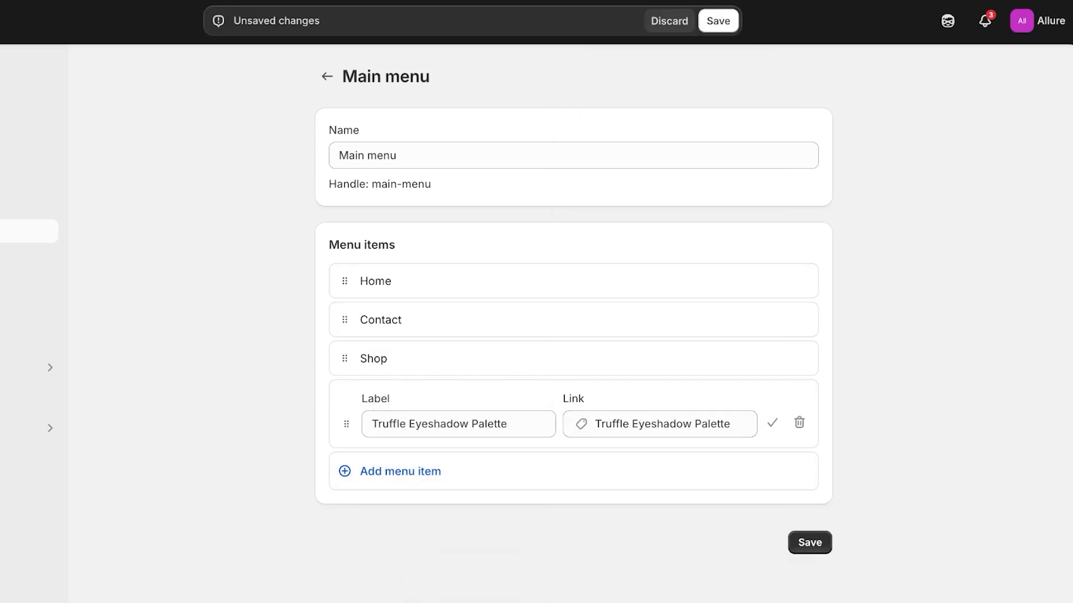
click(506, 423)
click(809, 543)
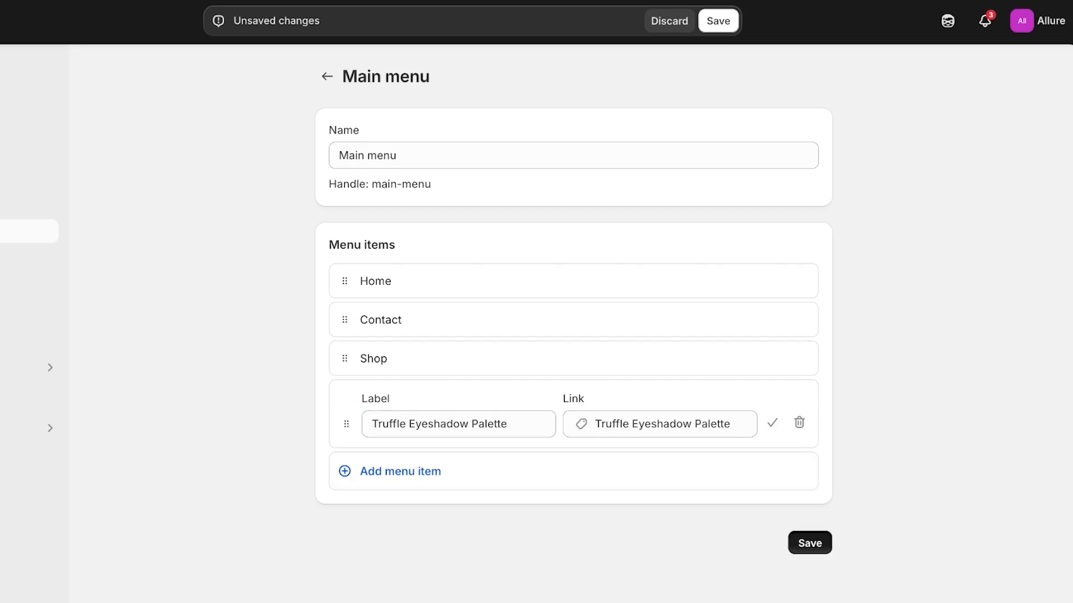
Nest the Truffle Eyeshadow Palette item under Shop as a submenu item in the Main menu.
mouse_move(344, 397)
mouse_down()
mouse_move(354, 381)
mouse_move(352, 411)
mouse_up()
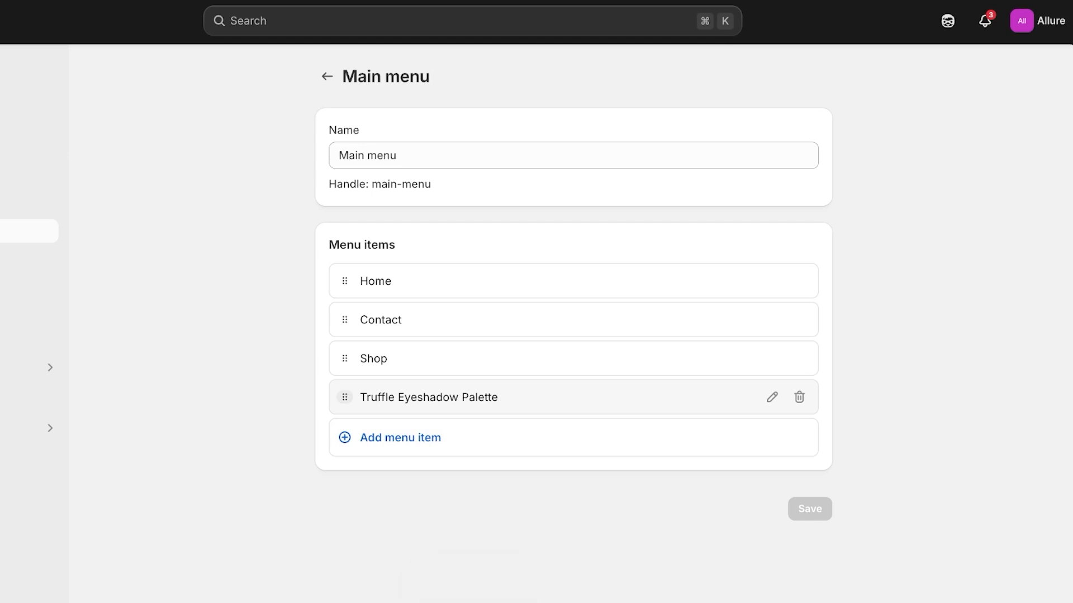
drag(344, 397, 353, 384)
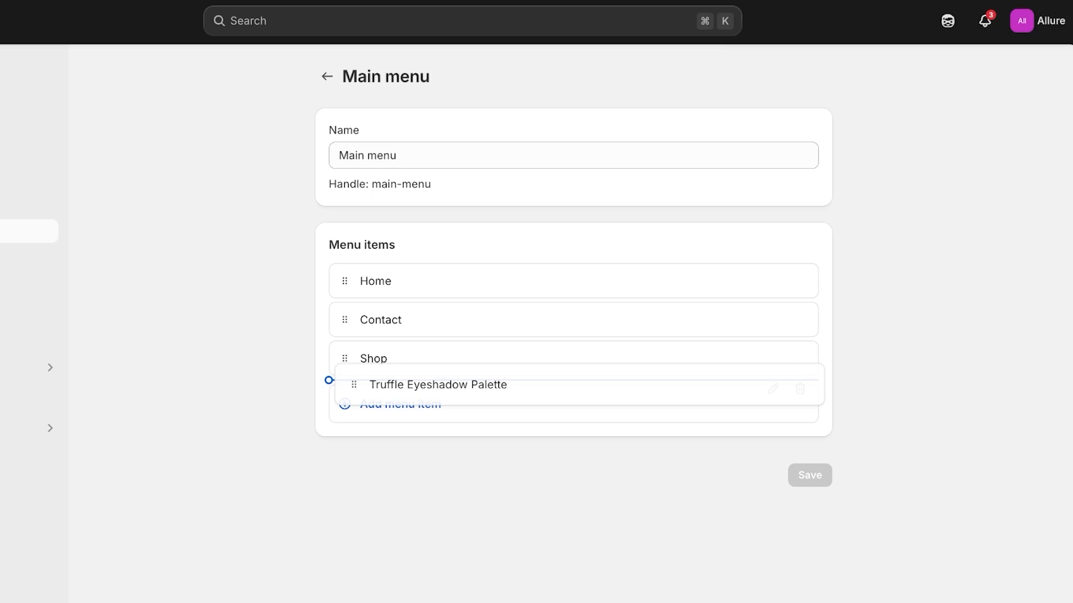
drag(354, 384, 363, 389)
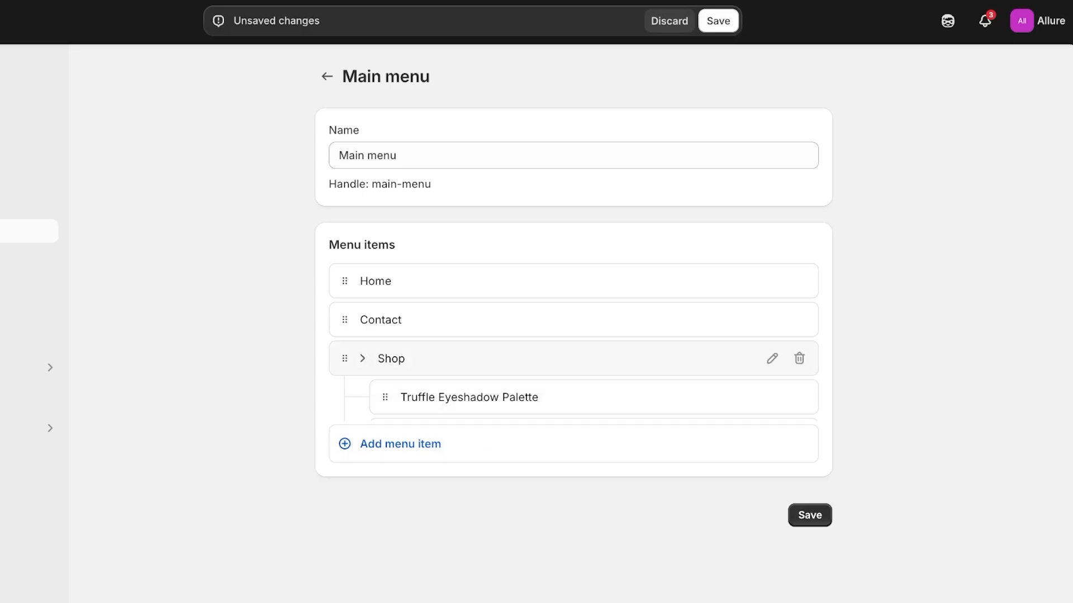
Save the Main menu with its nested submenu item.
click(718, 21)
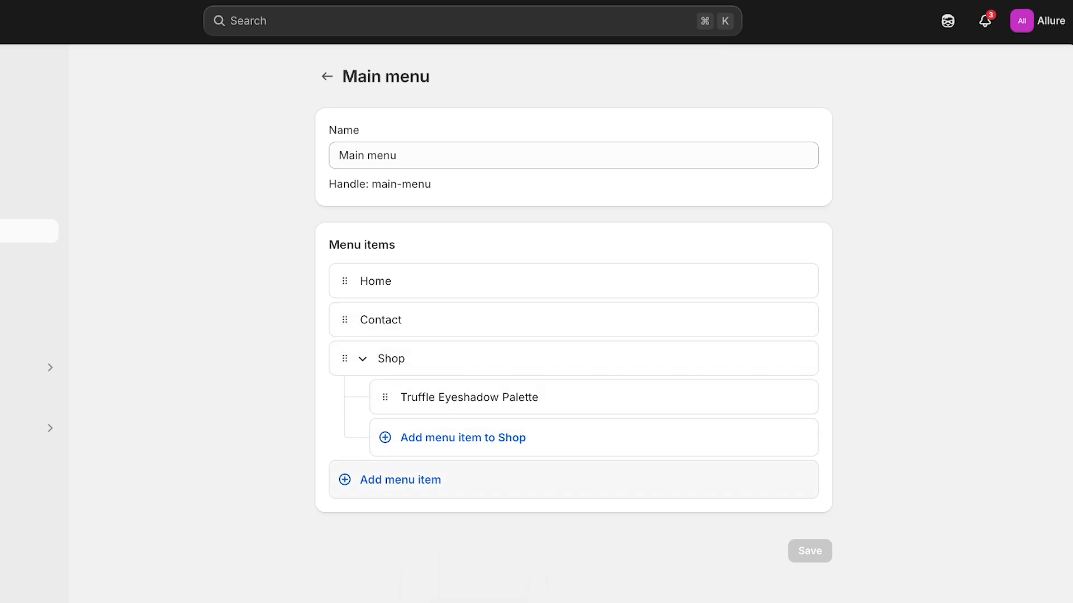
click(463, 437)
click(665, 463)
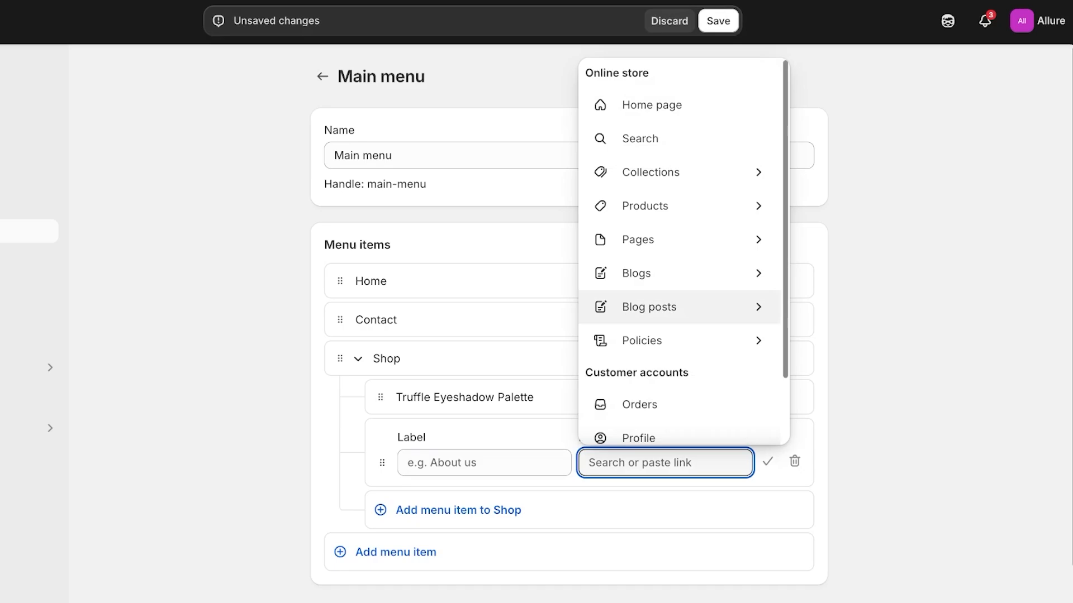
click(646, 206)
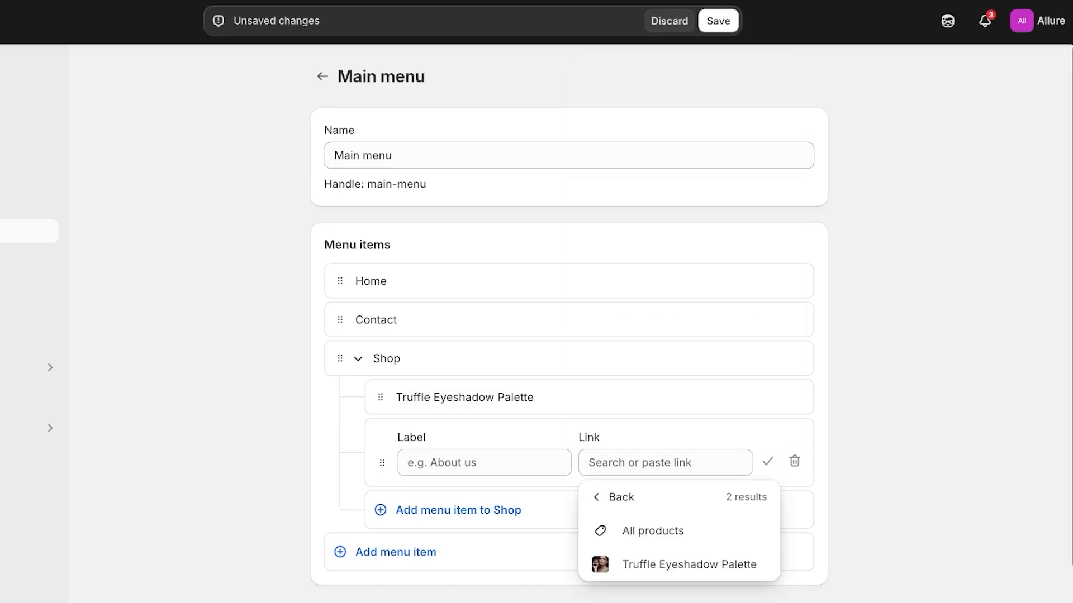
click(1037, 21)
click(945, 124)
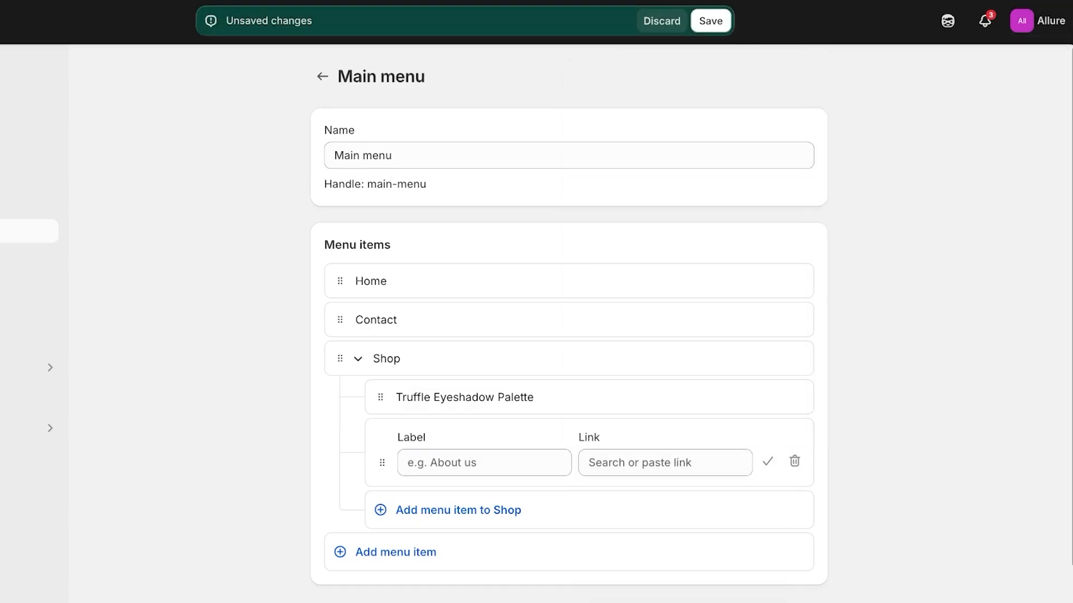
click(662, 21)
Switch to the Lilys store and open its Main menu for editing.
click(1037, 21)
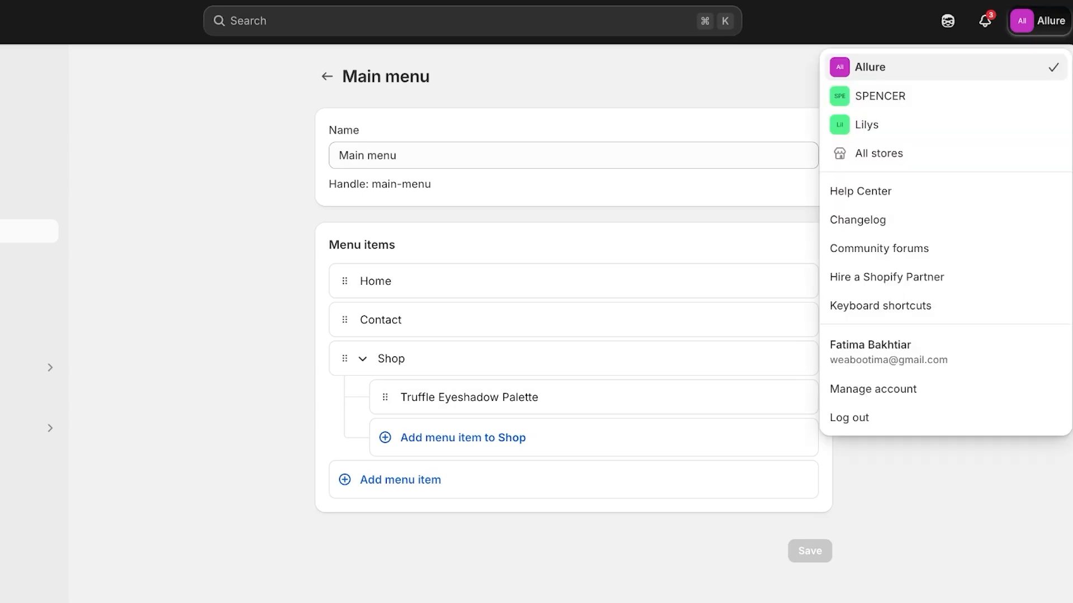
click(946, 124)
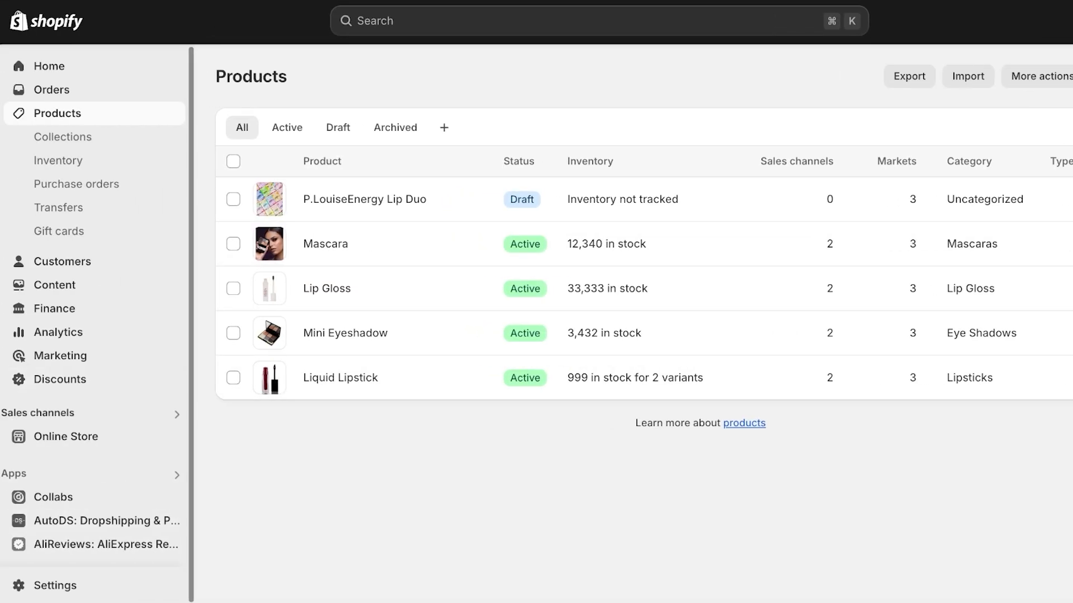
click(54, 285)
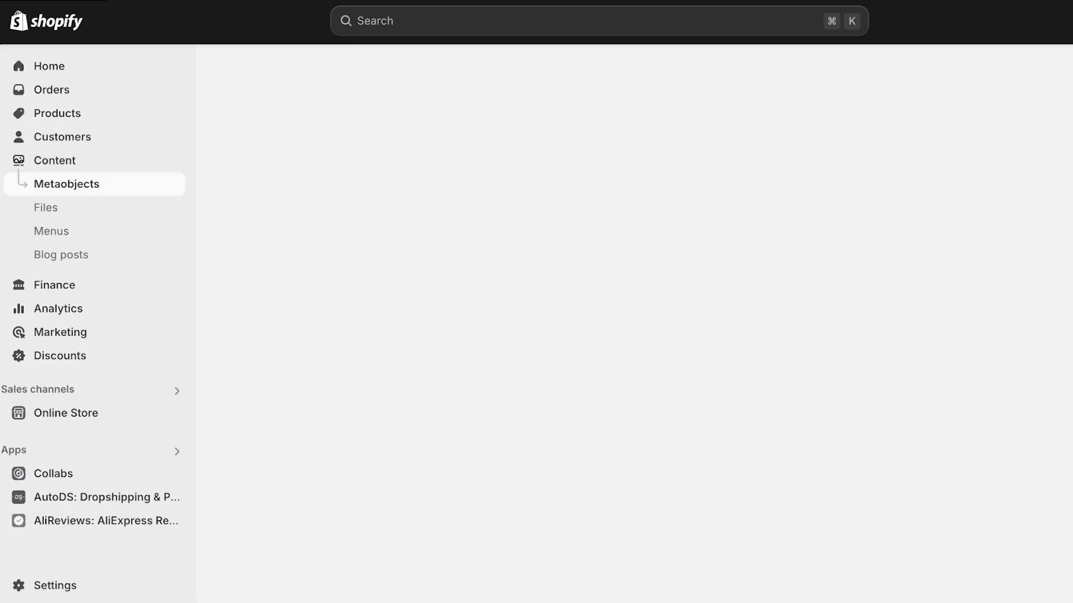
click(51, 231)
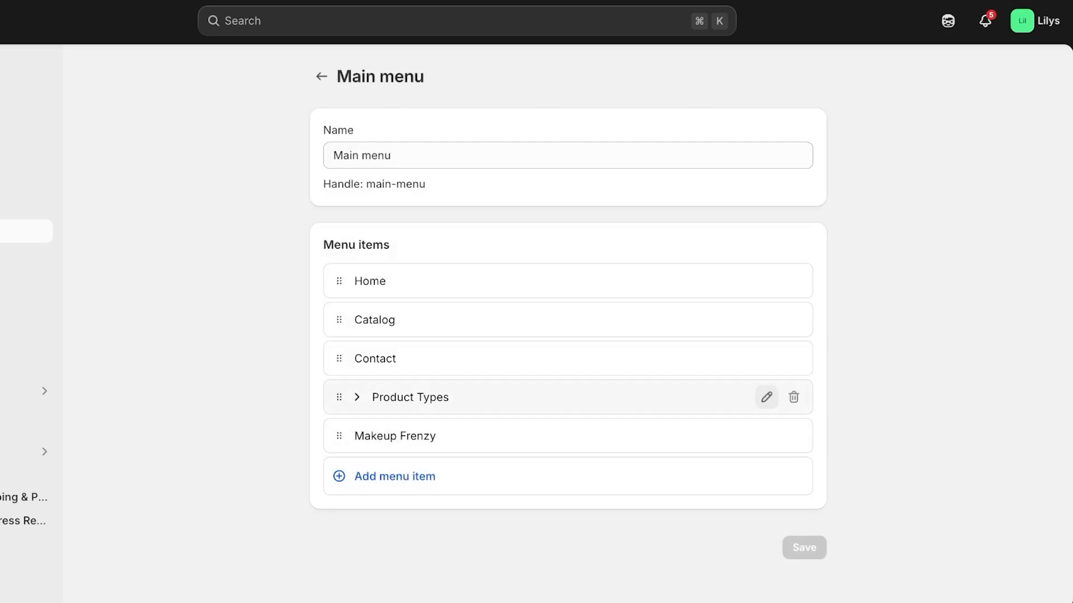
Remove the Product Types, Makeup Frenzy and Catalog items from the Main menu.
click(793, 398)
click(685, 347)
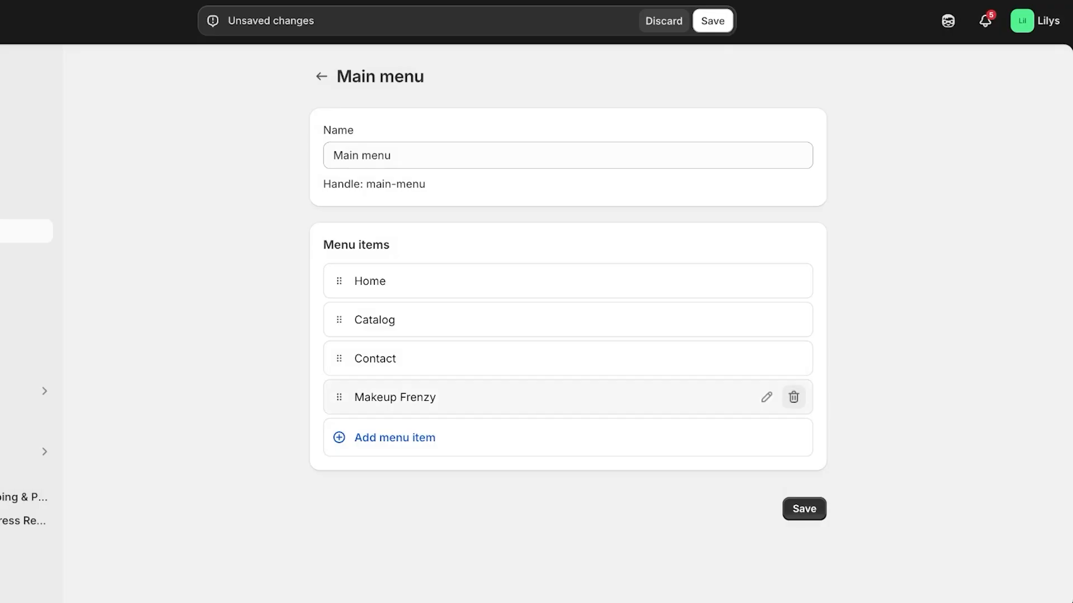
click(793, 397)
click(685, 347)
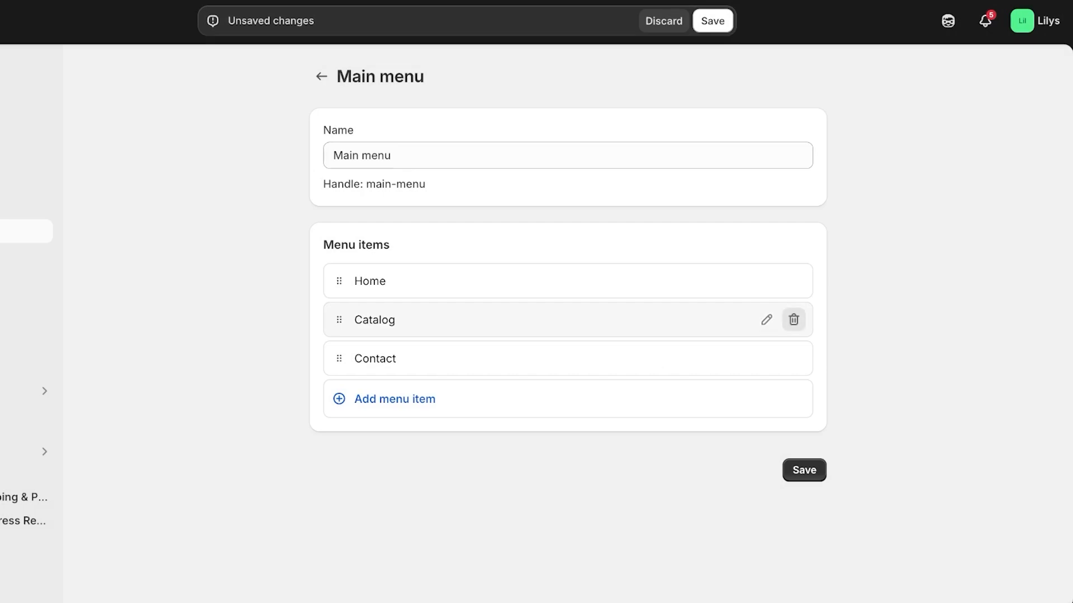
click(793, 319)
click(685, 345)
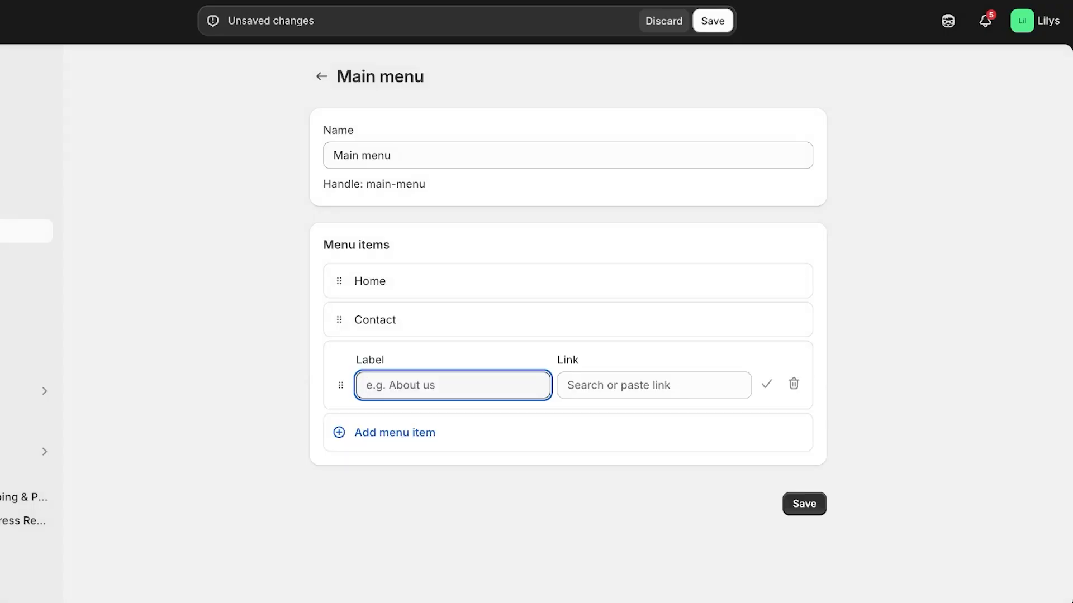
Add a "Shop" item linked to All products to the Lilys store's Main menu and save it.
text(Shop)
click(654, 384)
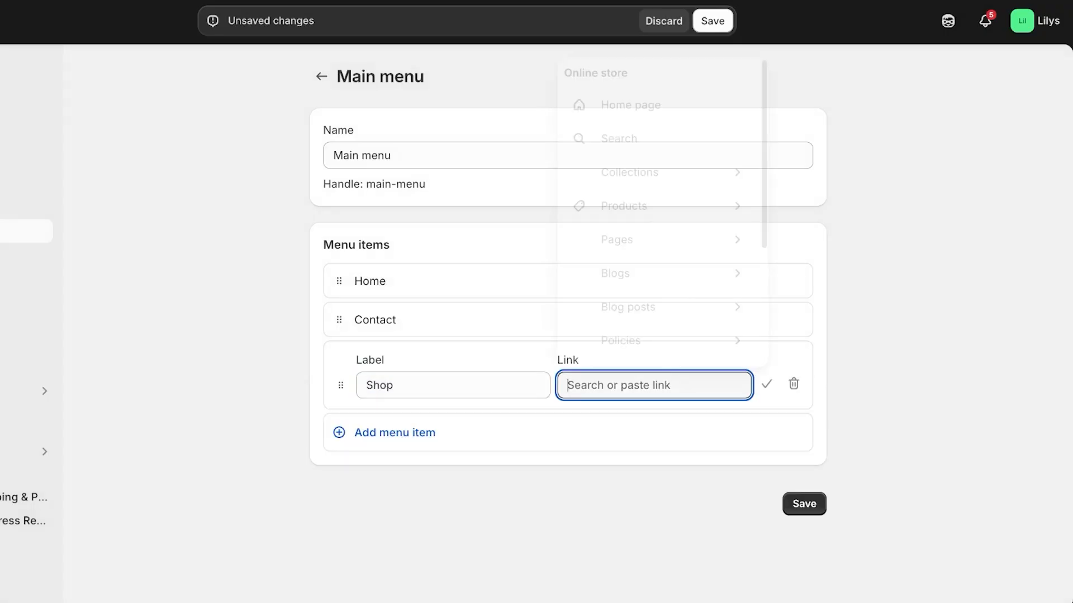
click(617, 240)
click(653, 385)
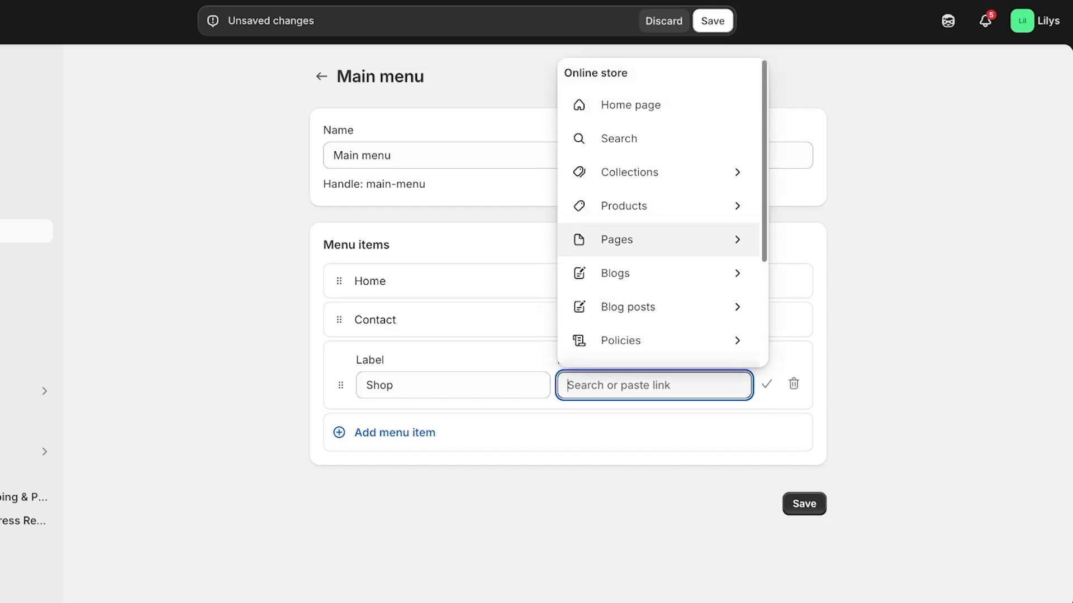
click(629, 207)
click(632, 215)
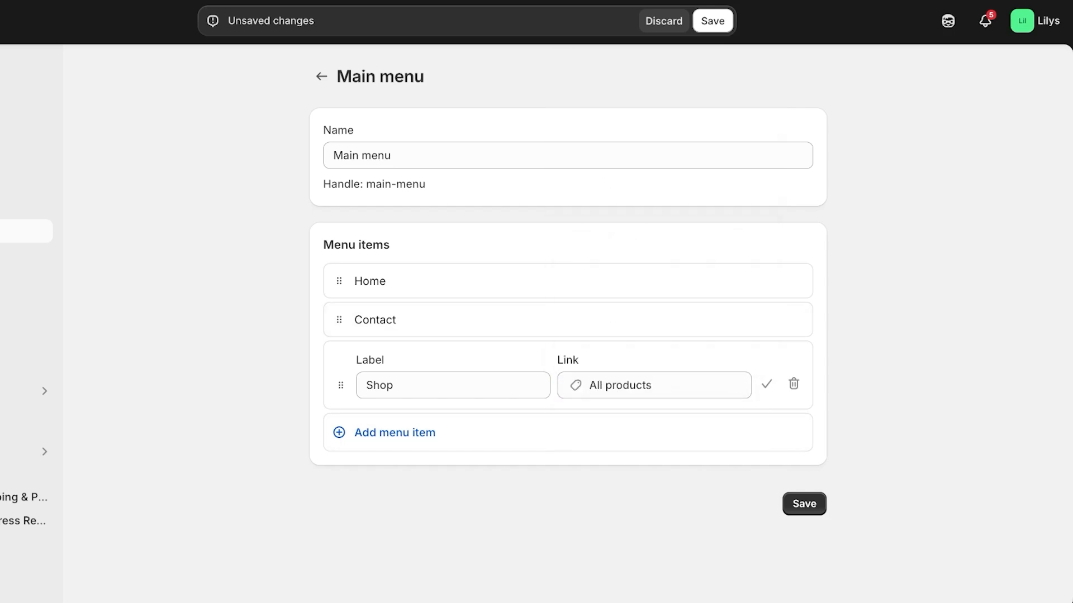
click(804, 503)
Add two new top-level menu items and link the first one to the Eyeshadow collection.
click(395, 399)
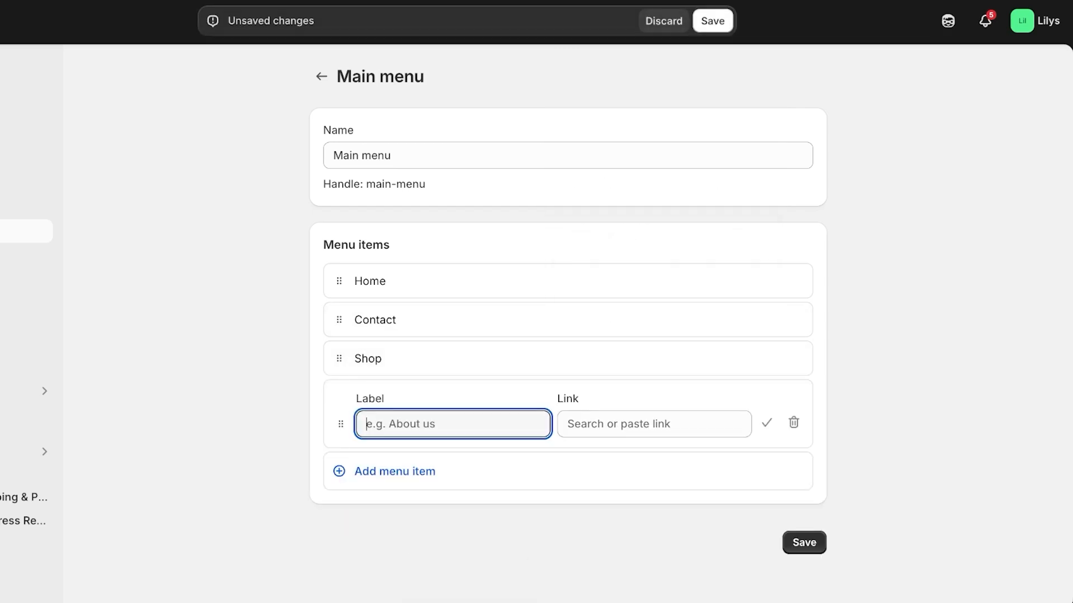
click(654, 424)
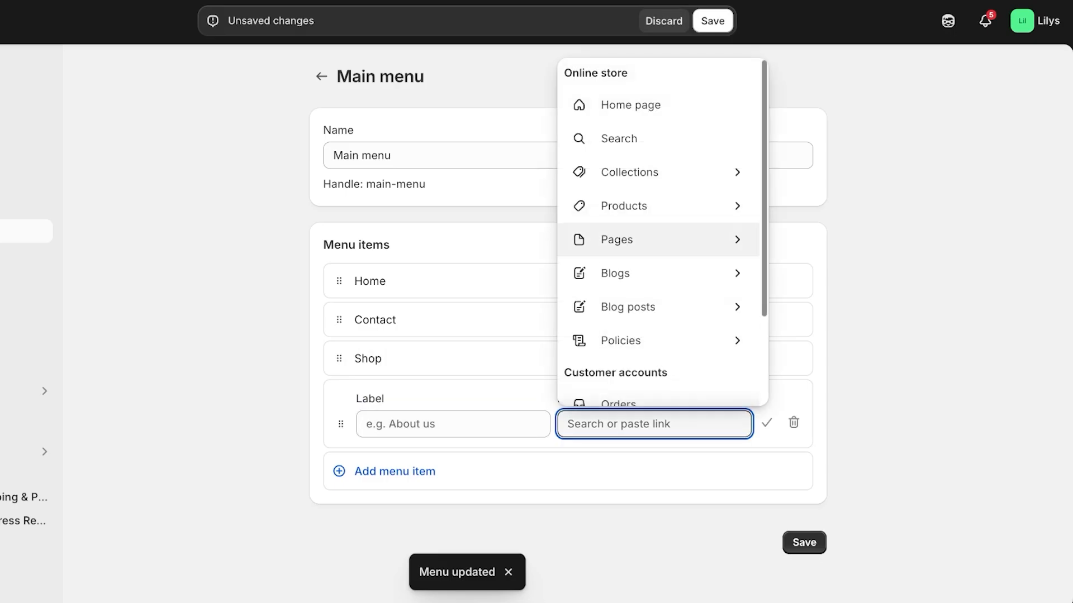
click(658, 205)
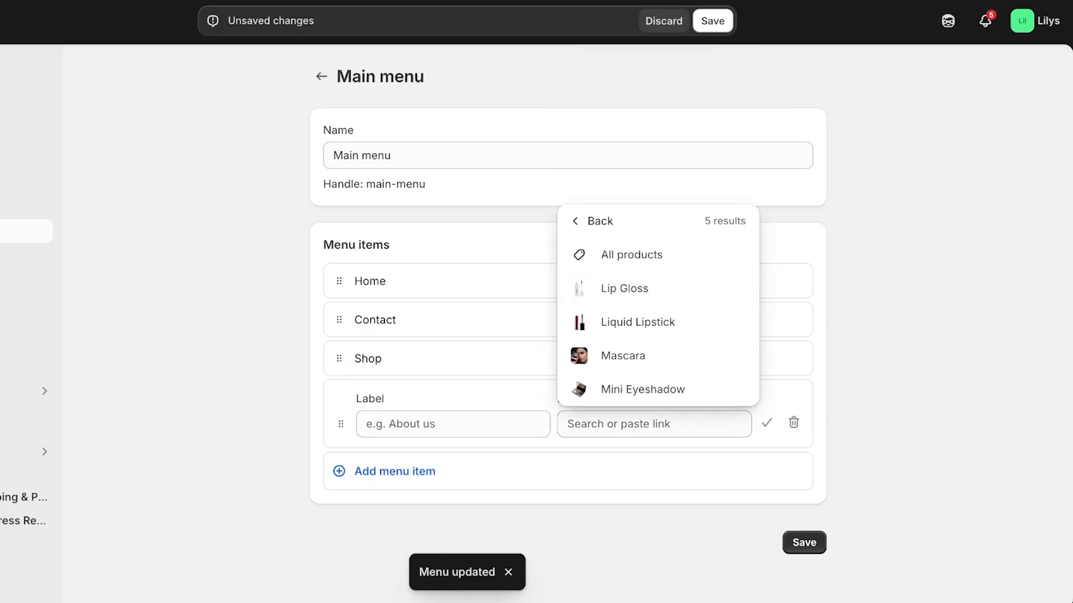
click(395, 471)
click(654, 424)
click(643, 172)
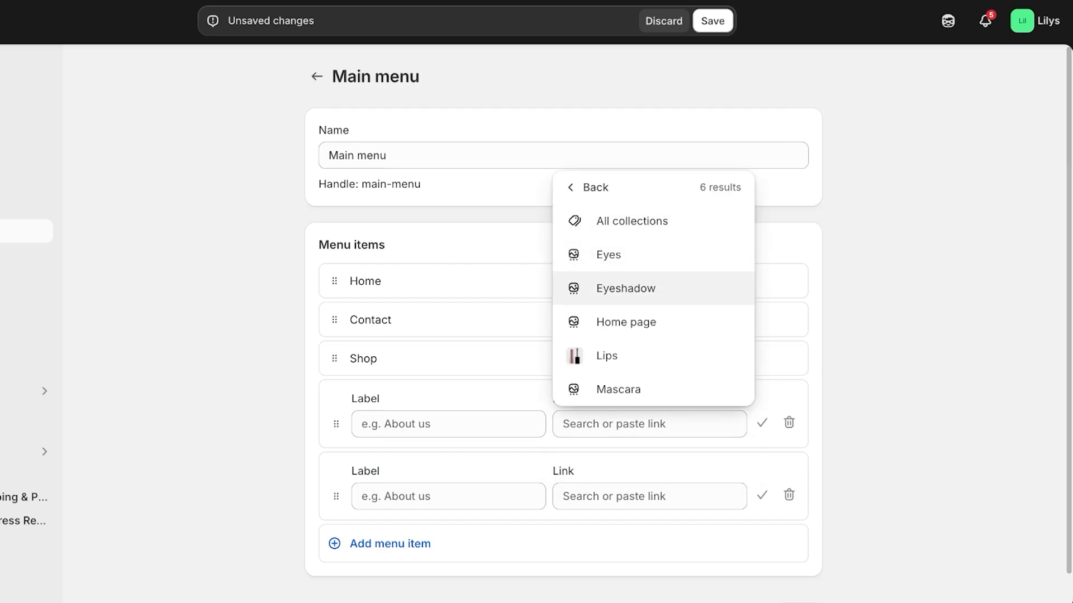
click(626, 288)
Link the remaining blank menu item to the Lips collection and save the menu.
scroll(625, 289, down, 2)
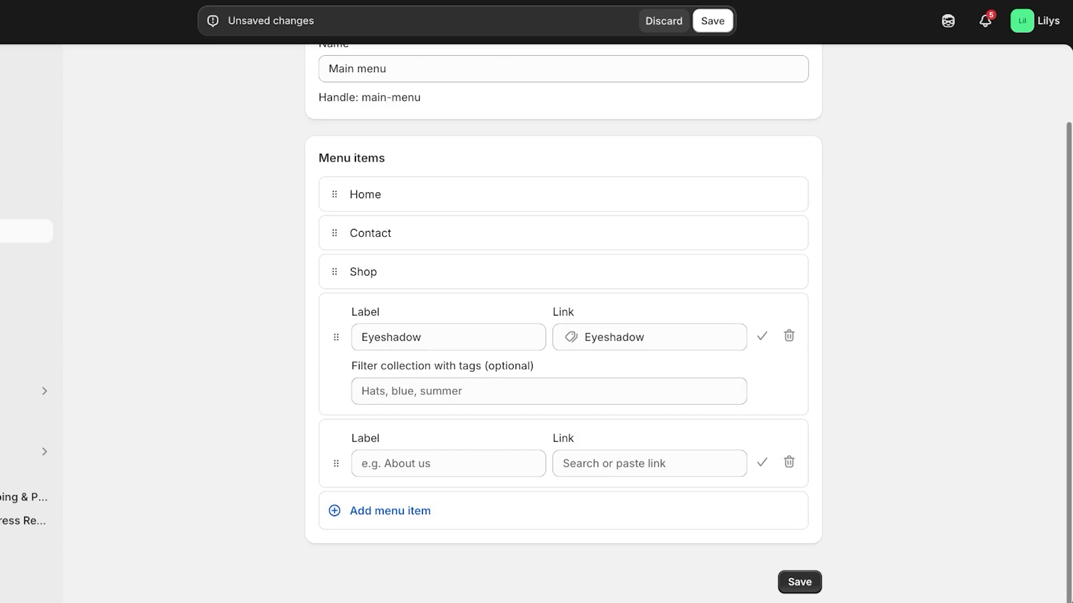
click(649, 463)
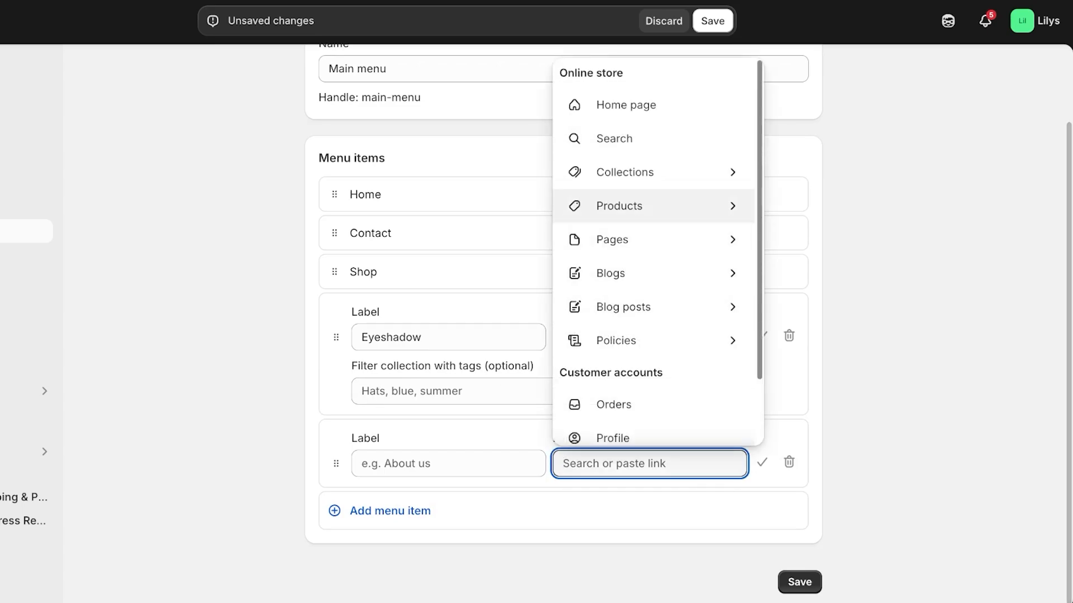
click(447, 337)
click(649, 464)
click(619, 206)
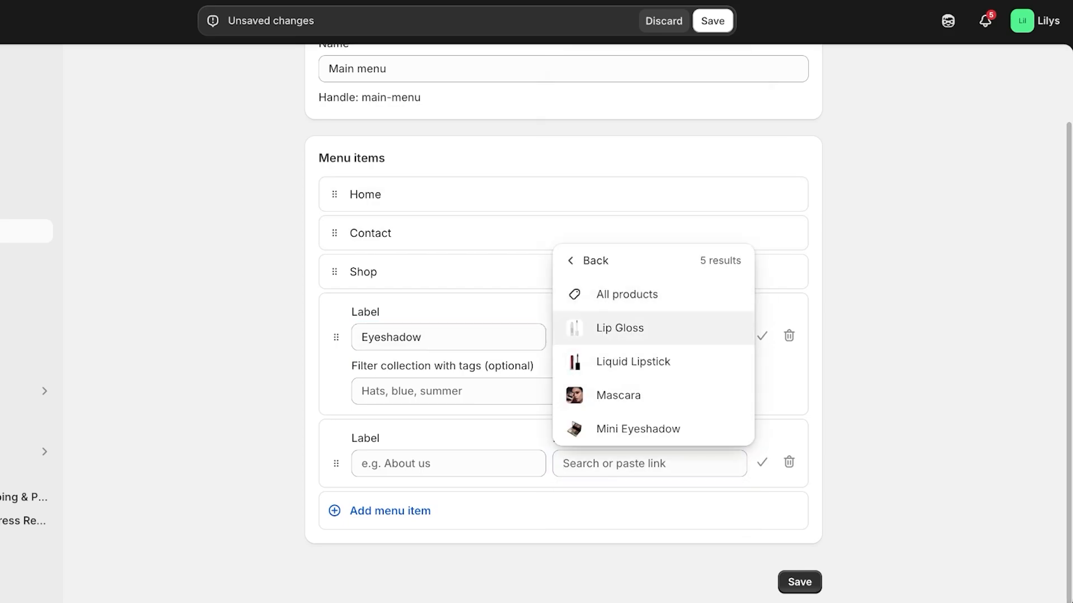
click(596, 261)
click(625, 172)
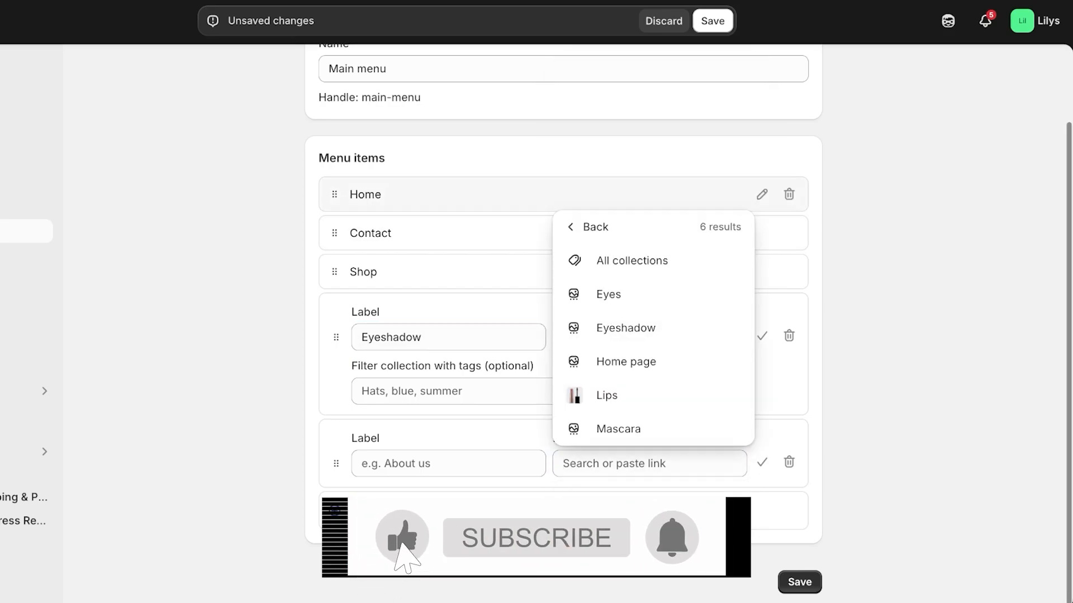
click(607, 395)
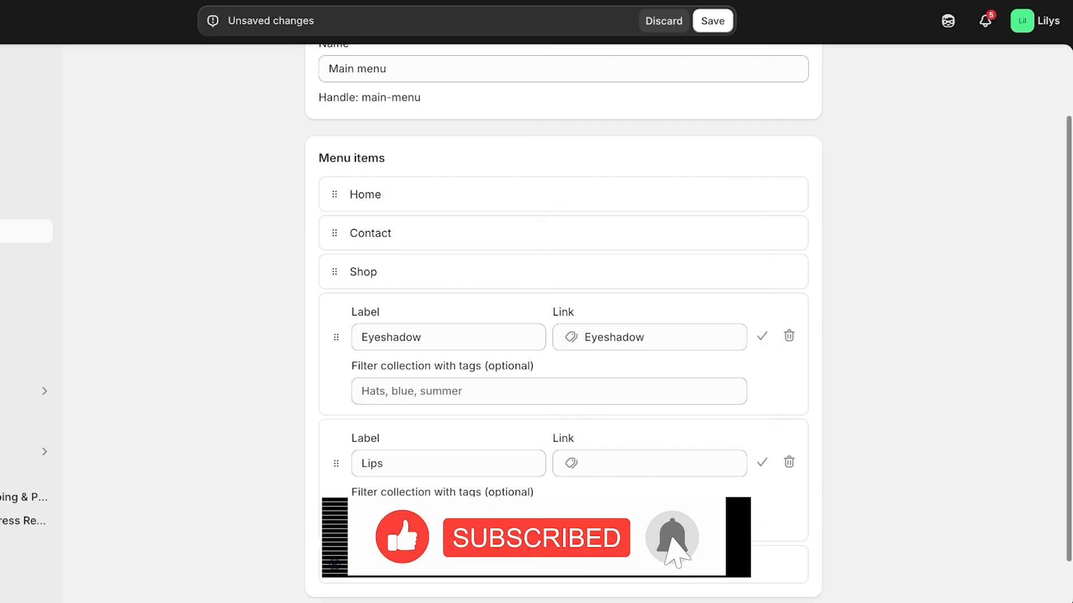
click(549, 517)
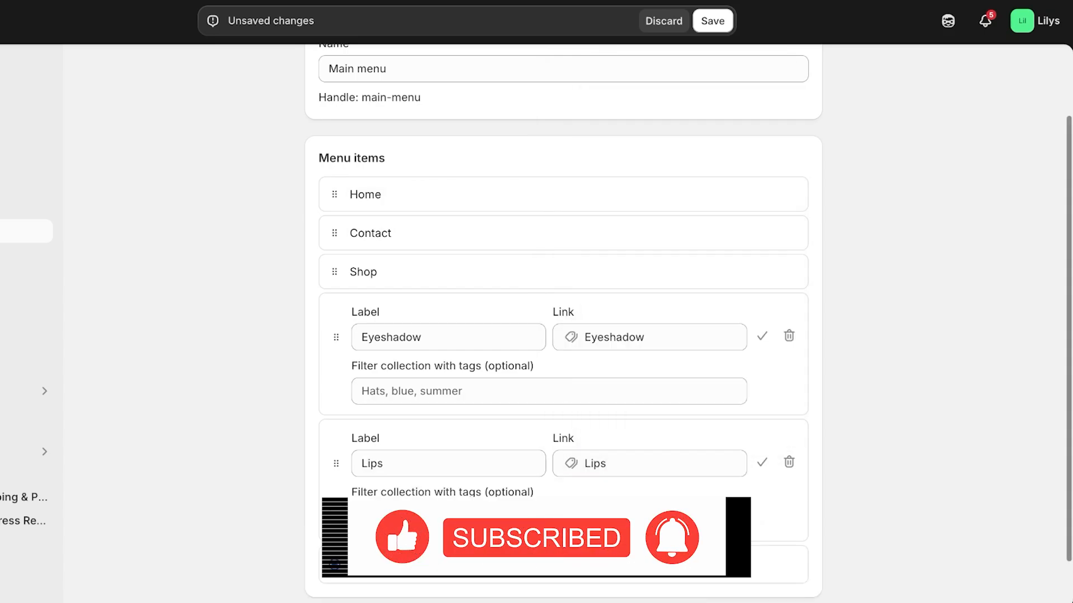
scroll(563, 335, down, 1)
click(799, 588)
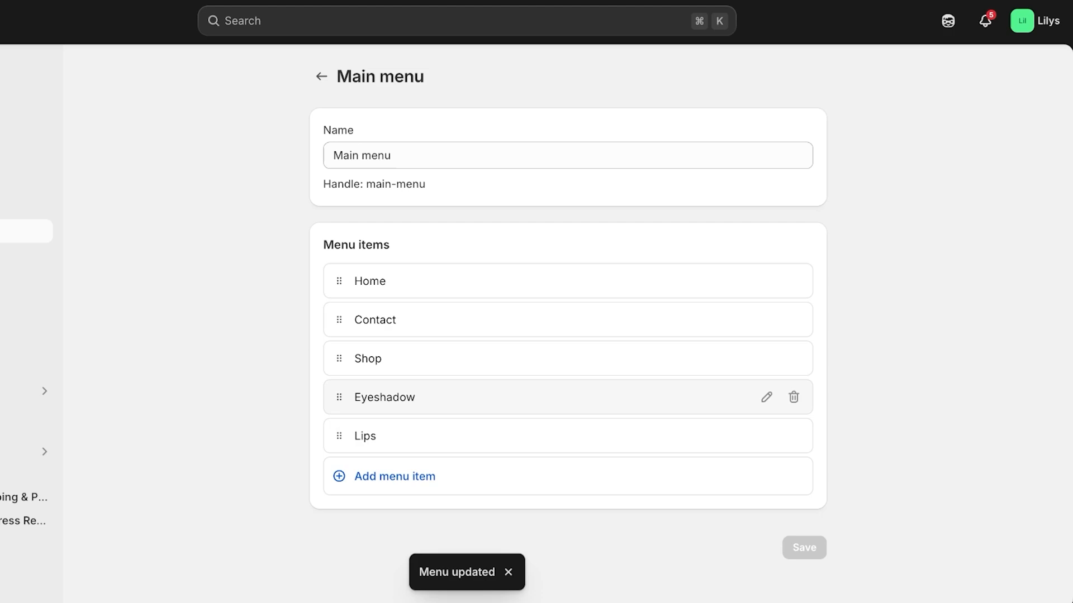
Nest the Eyeshadow and Lips items under Shop as submenu items, leaving the Shop group expanded.
drag(339, 397, 361, 391)
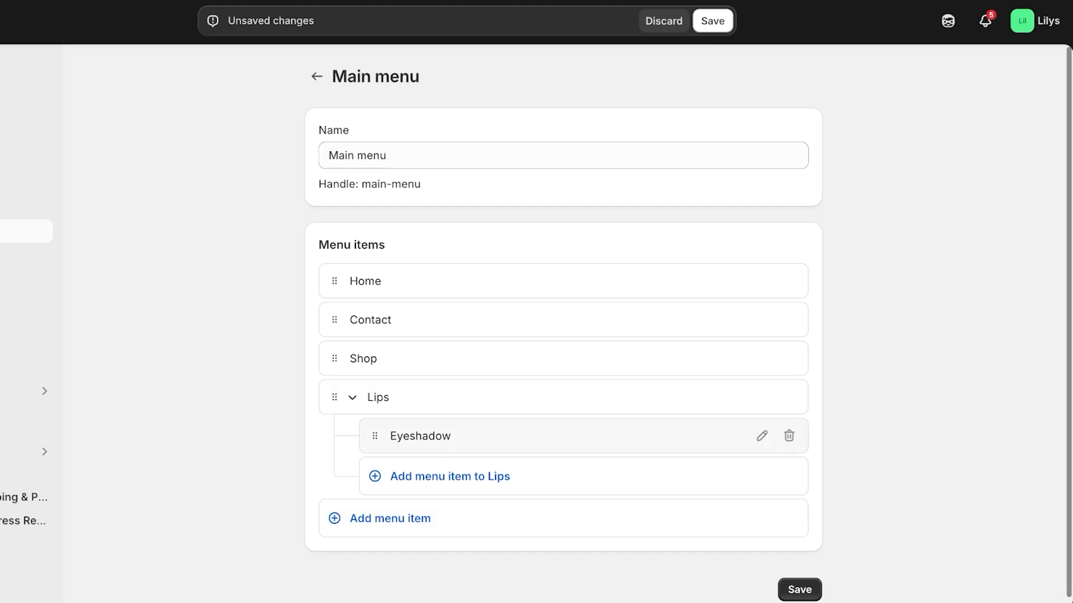
drag(375, 436, 388, 391)
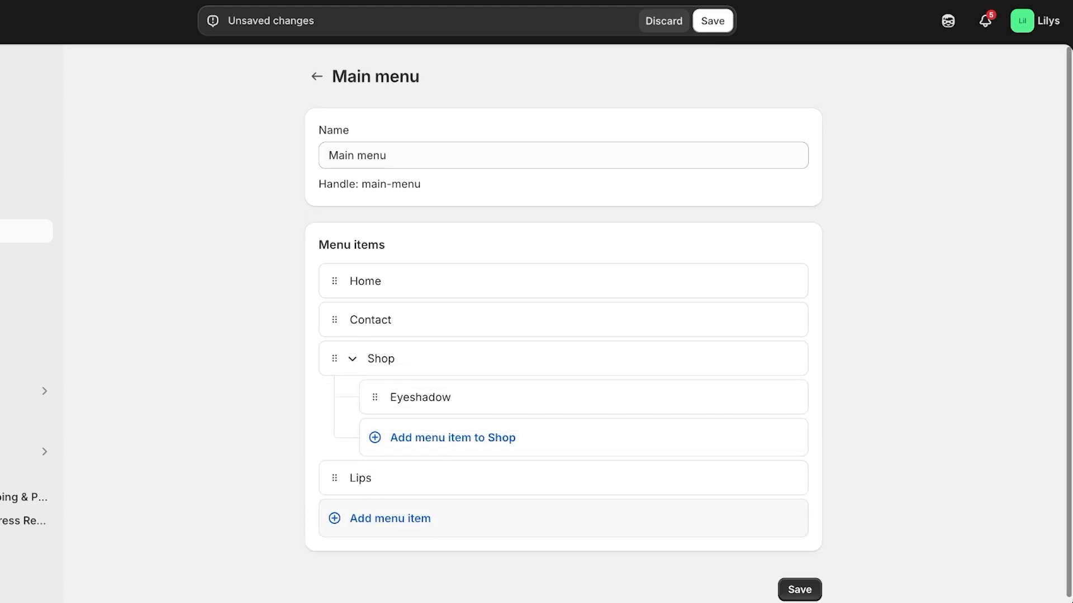
drag(339, 477, 349, 437)
click(356, 358)
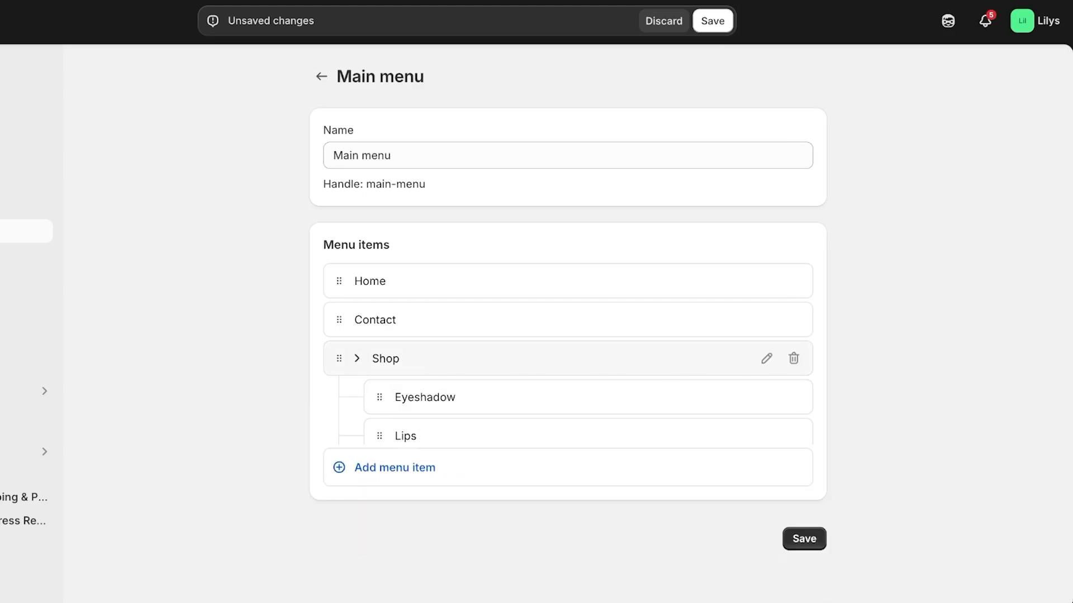
click(357, 358)
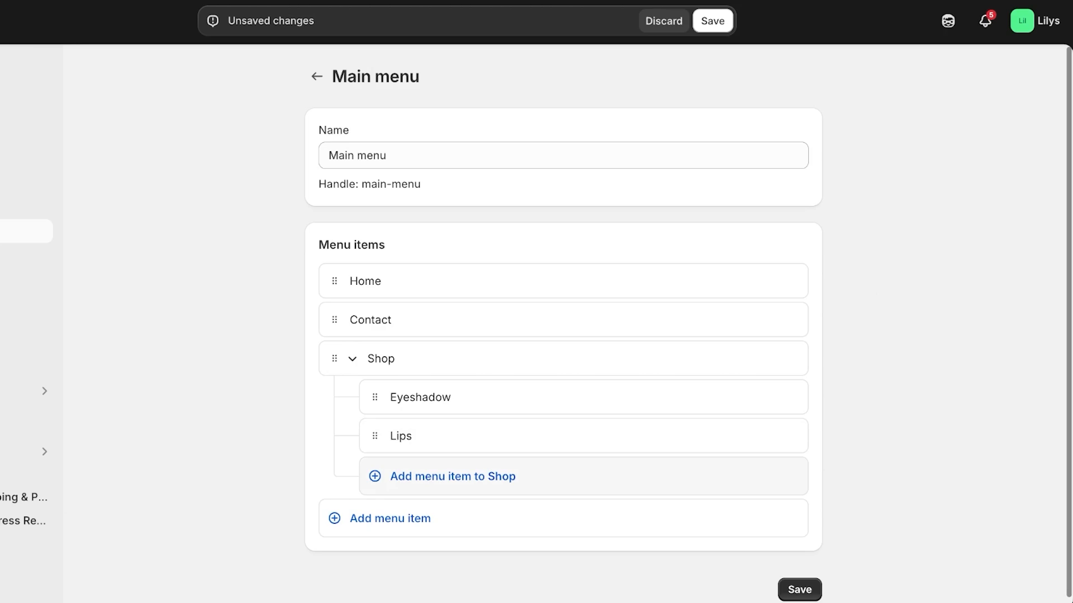
Add a top-level menu item linked to the Liquid Lipstick product.
click(390, 518)
click(648, 544)
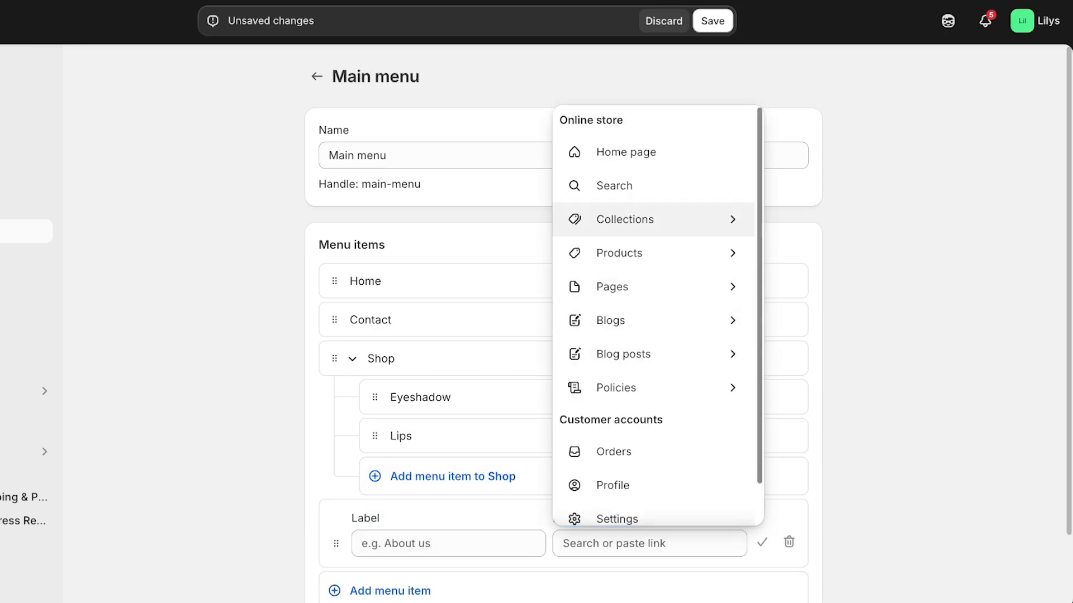
double_click(334, 245)
click(649, 543)
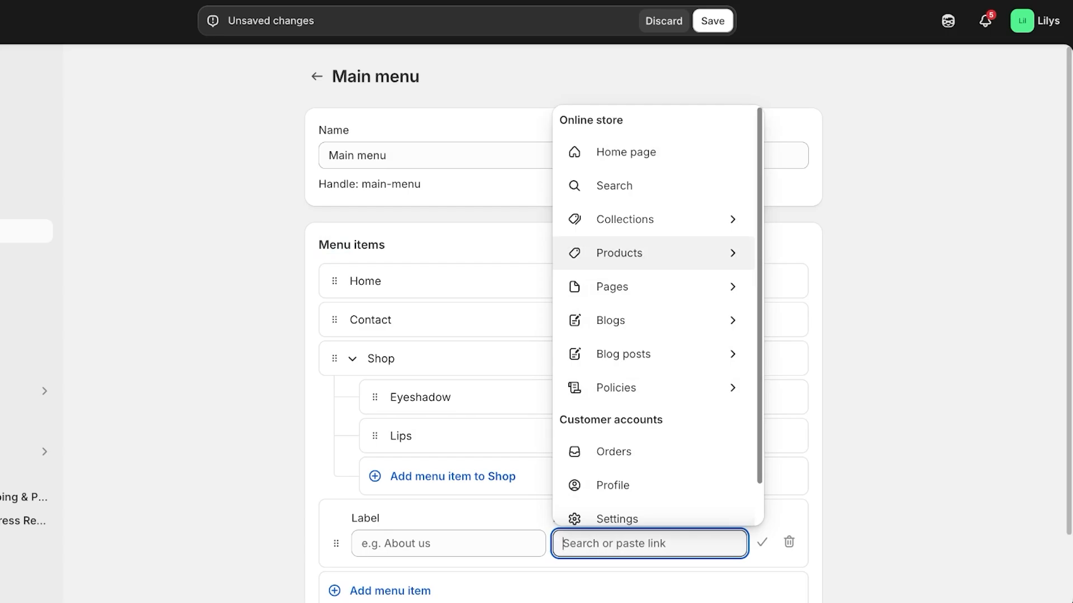
click(649, 253)
click(635, 441)
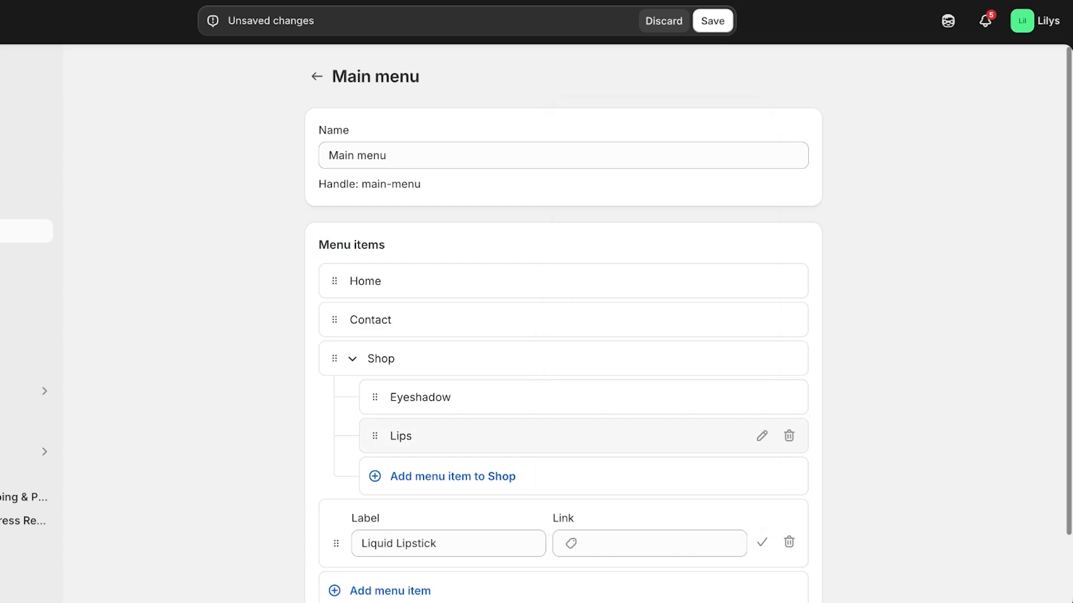
Nest the Liquid Lipstick item under Lips as a third-level menu item.
scroll(563, 324, down, 1)
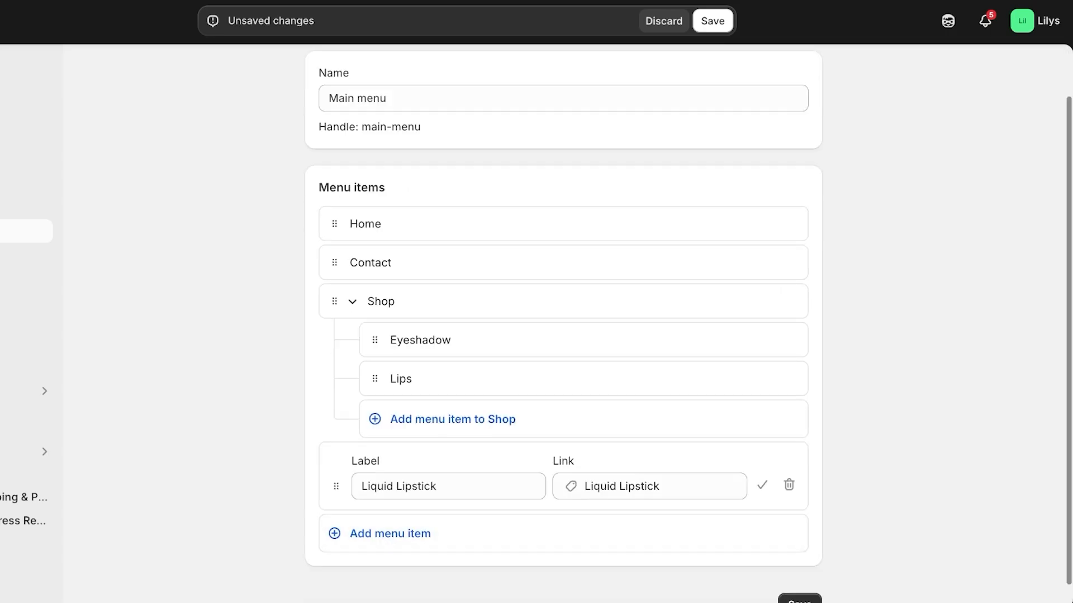
drag(336, 486, 358, 464)
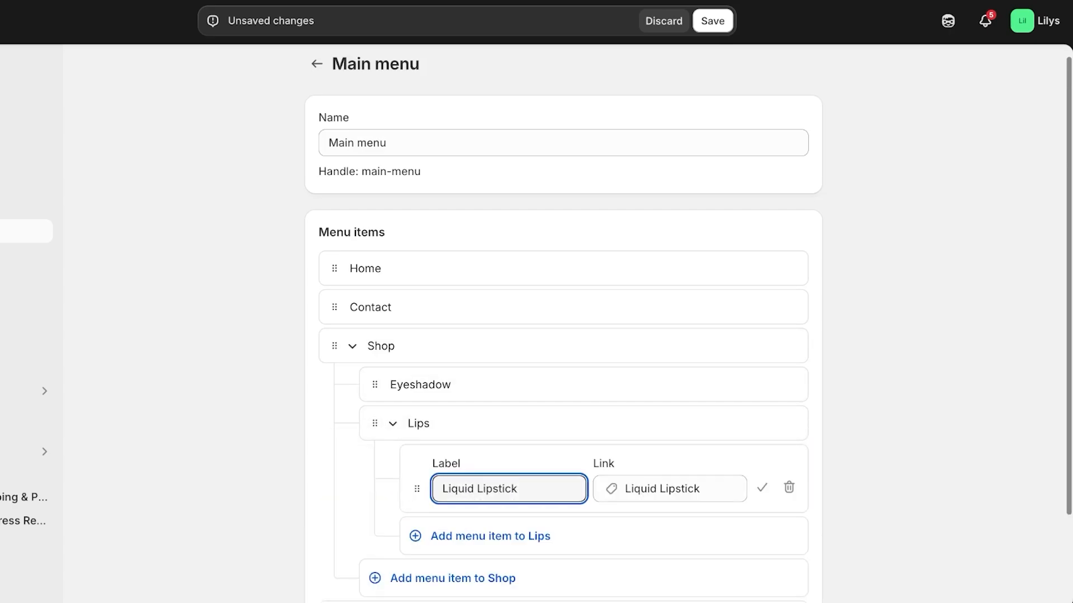
scroll(559, 514, down, 2)
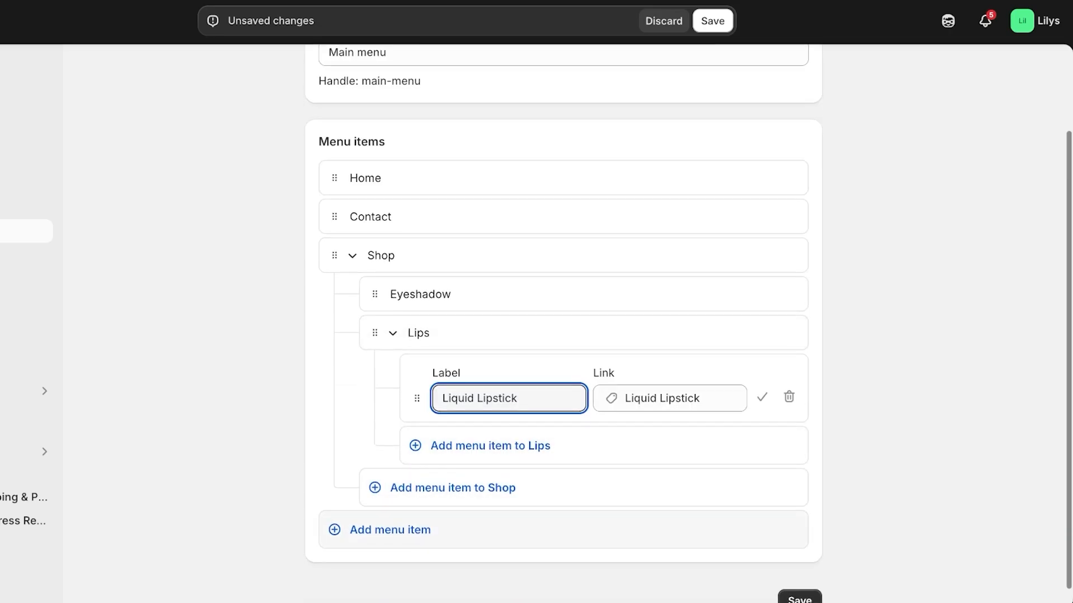
Save the Main menu with its nested items and return to the Menus list.
click(799, 600)
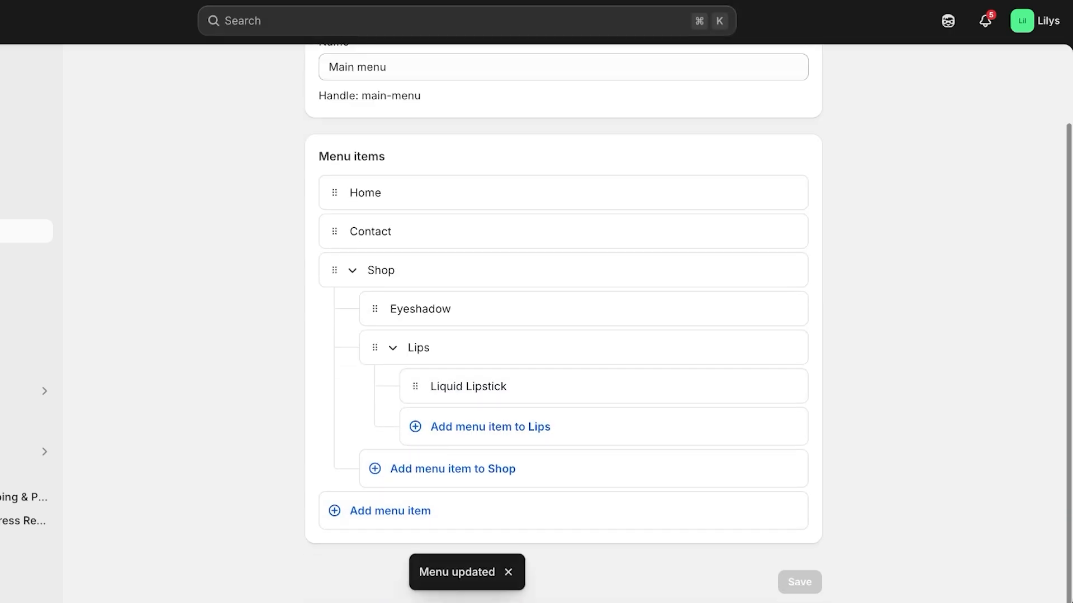
scroll(564, 308, up, 2)
click(316, 76)
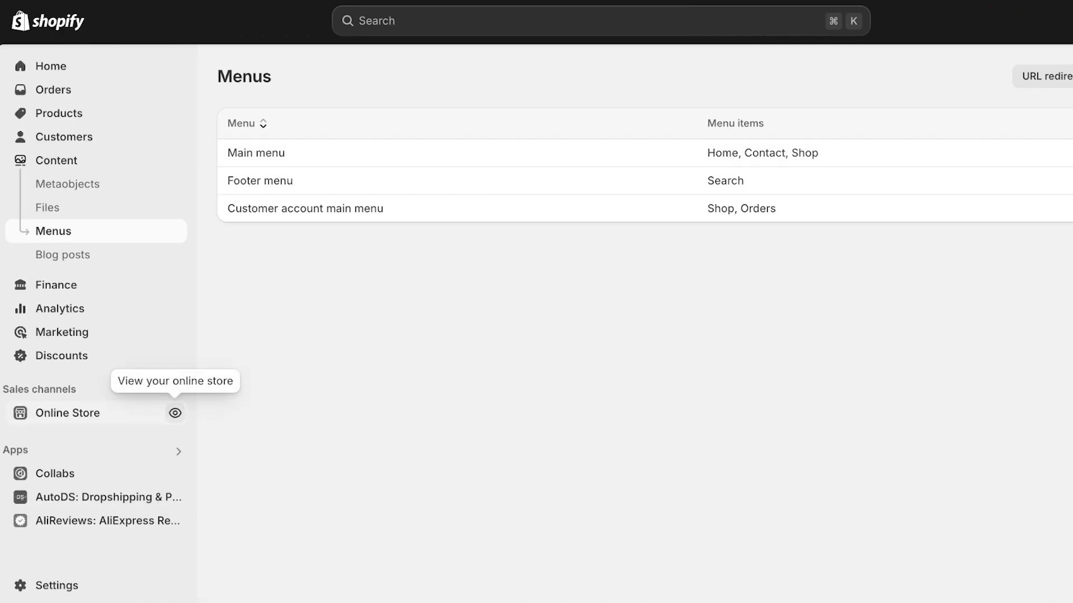
View the online store and check the Shop dropdown and its Lips submenu in the header navigation.
click(175, 413)
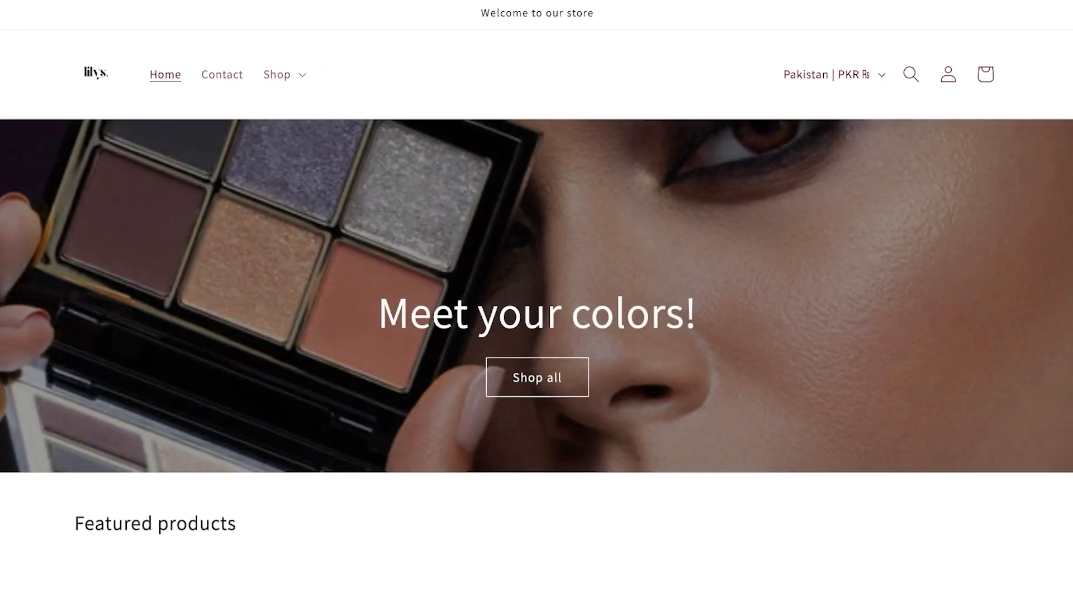
click(284, 74)
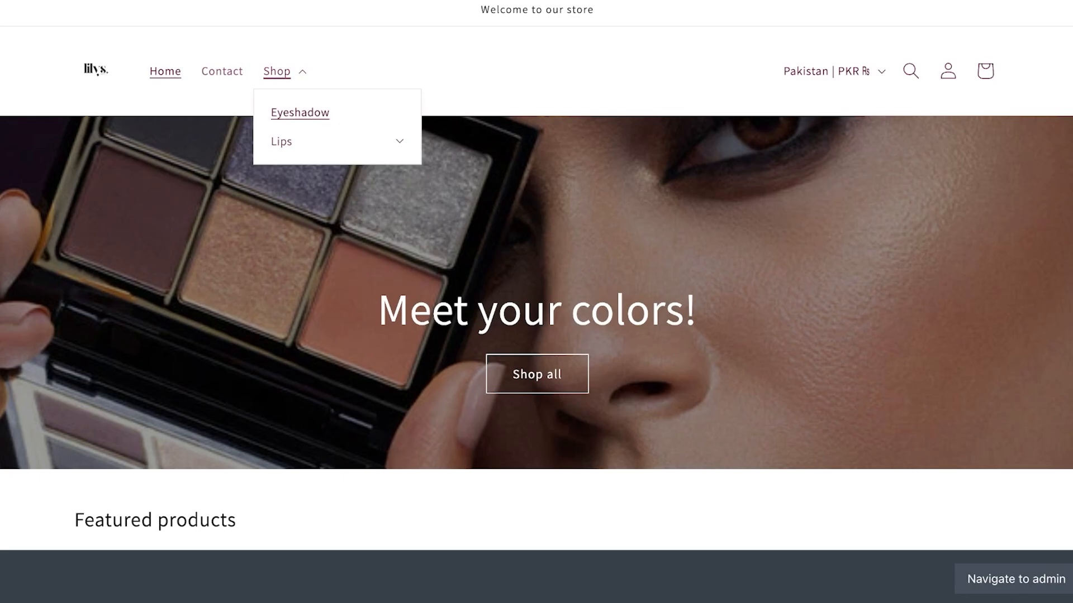
click(281, 141)
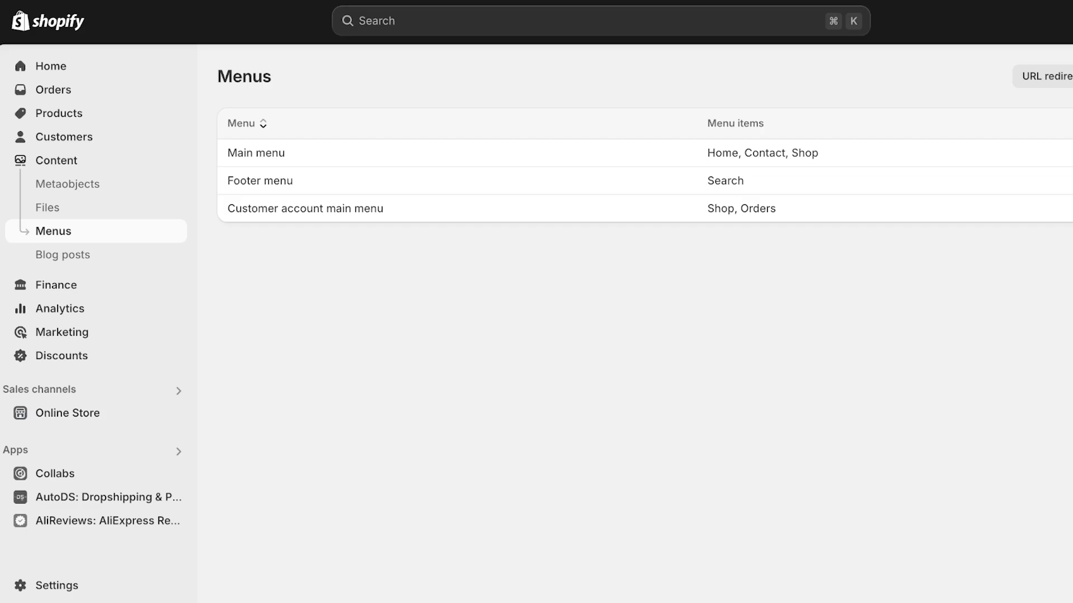
Reopen the Main menu and review the nested structure of its menu items.
click(255, 152)
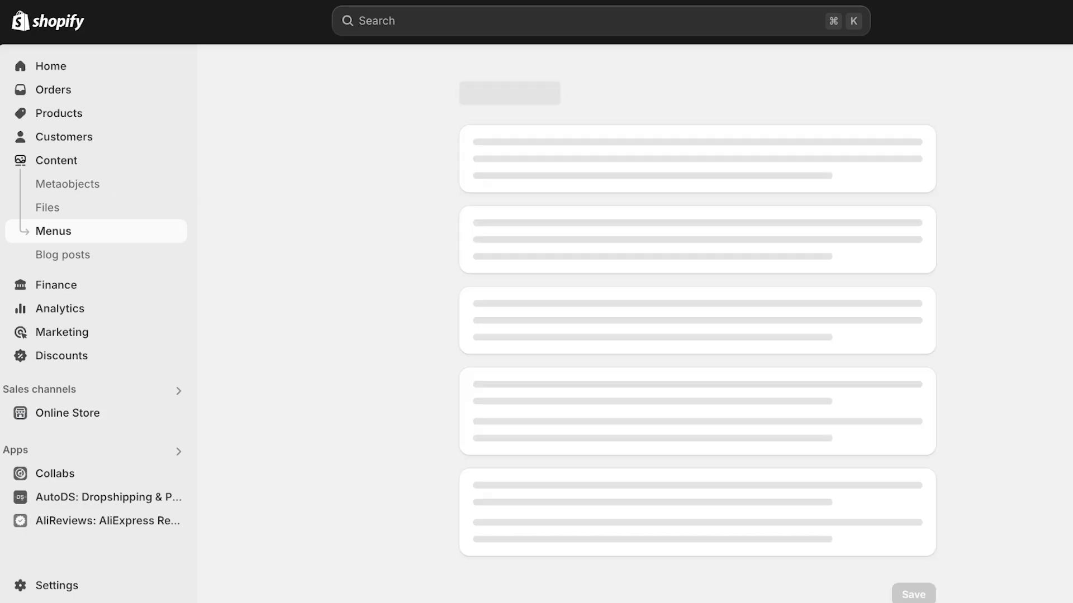
scroll(698, 335, down, 2)
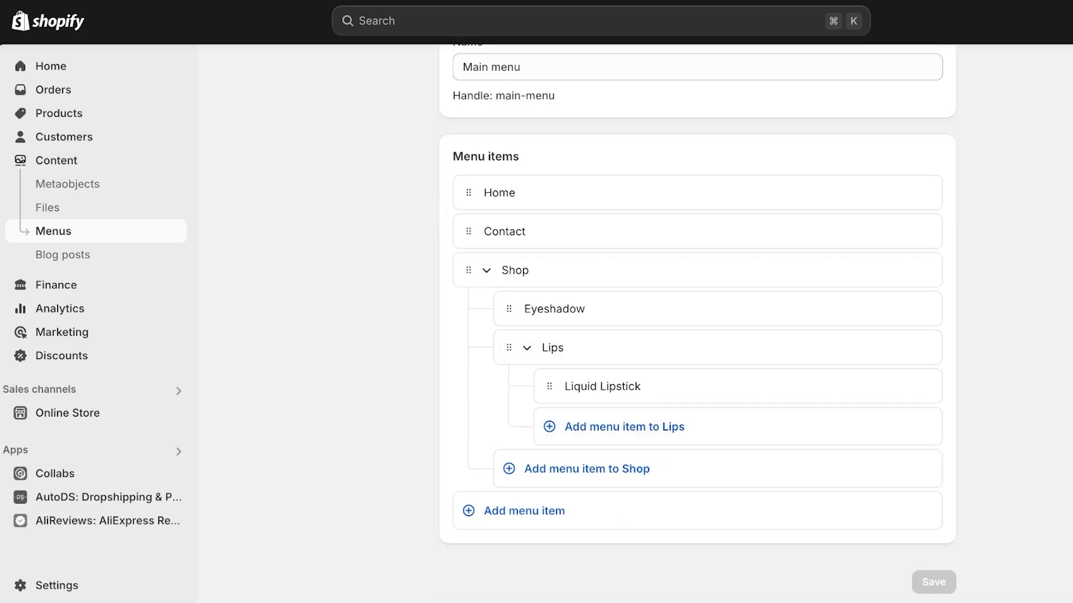
scroll(697, 336, up, 2)
Open the current Dawn theme of the Online Store for customization.
click(51, 66)
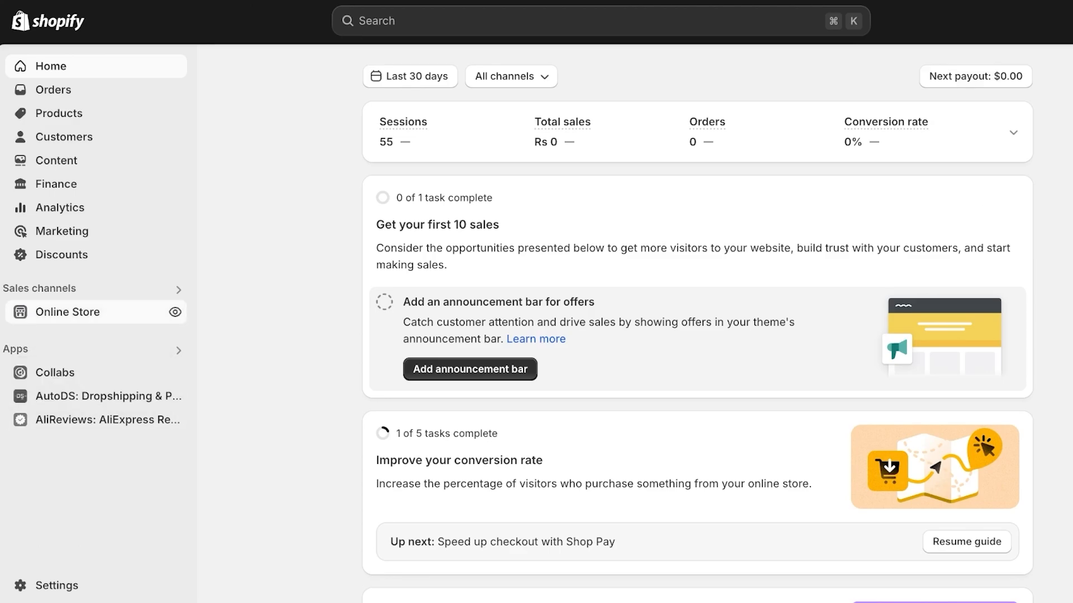
click(68, 312)
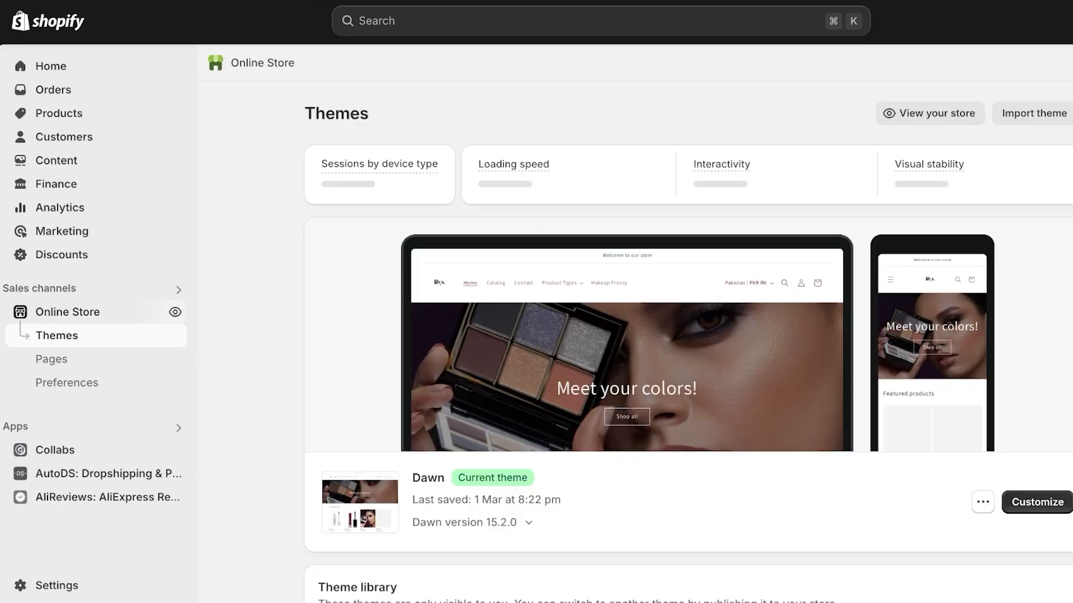
scroll(688, 344, down, 3)
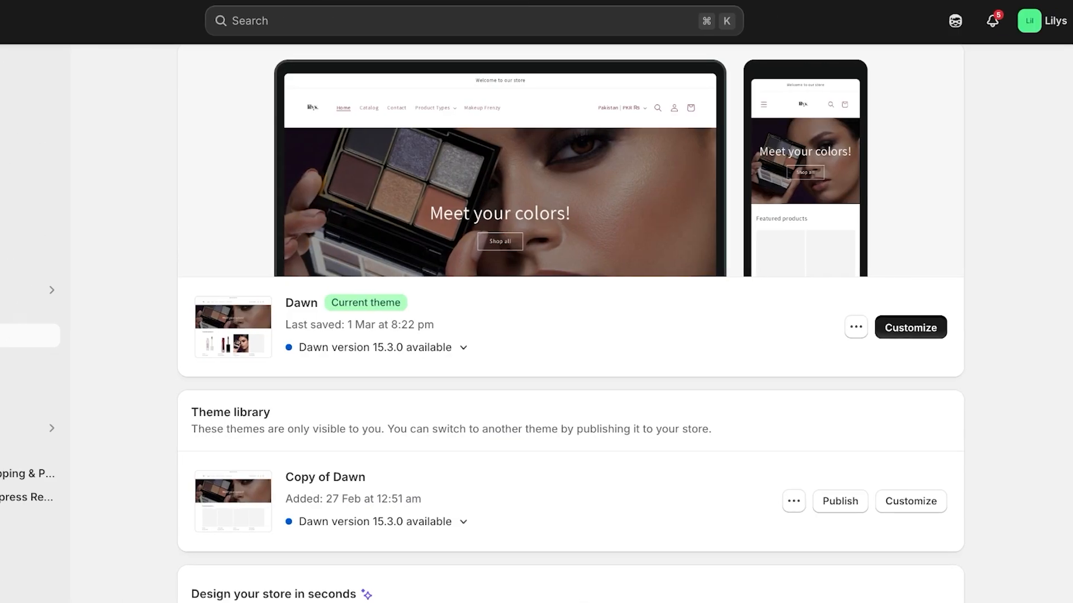
click(1037, 327)
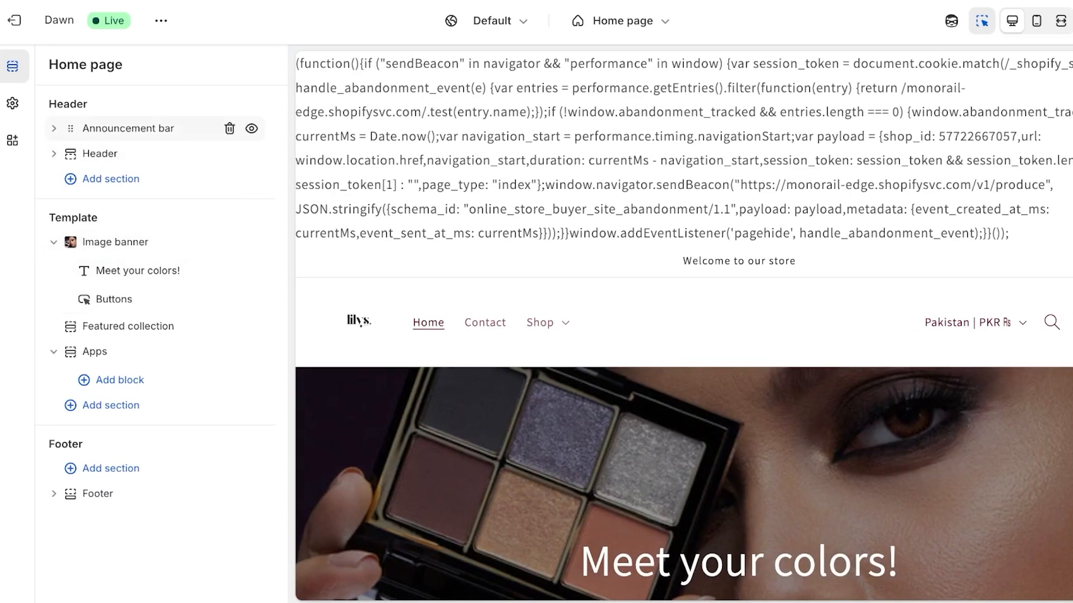
Look at the Header section's settings and its desktop logo position options, then return to the section list.
click(154, 163)
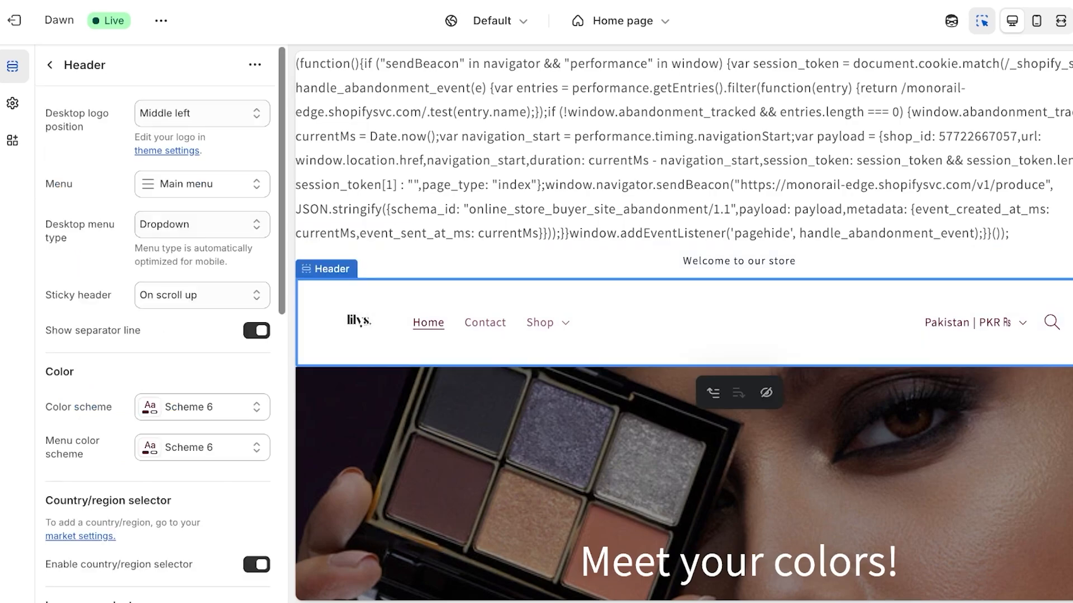
click(202, 113)
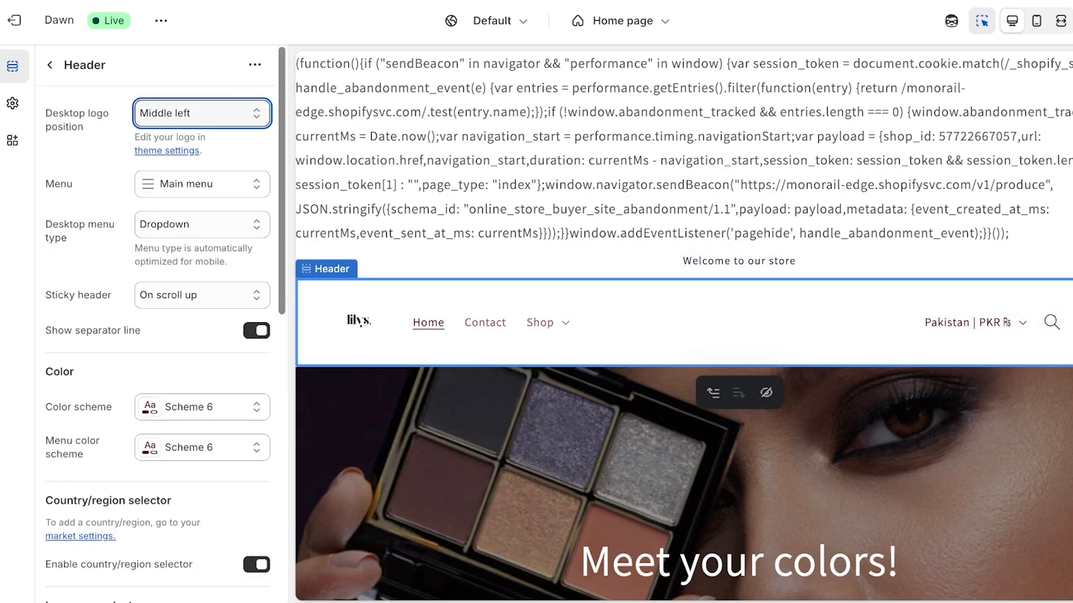
click(50, 65)
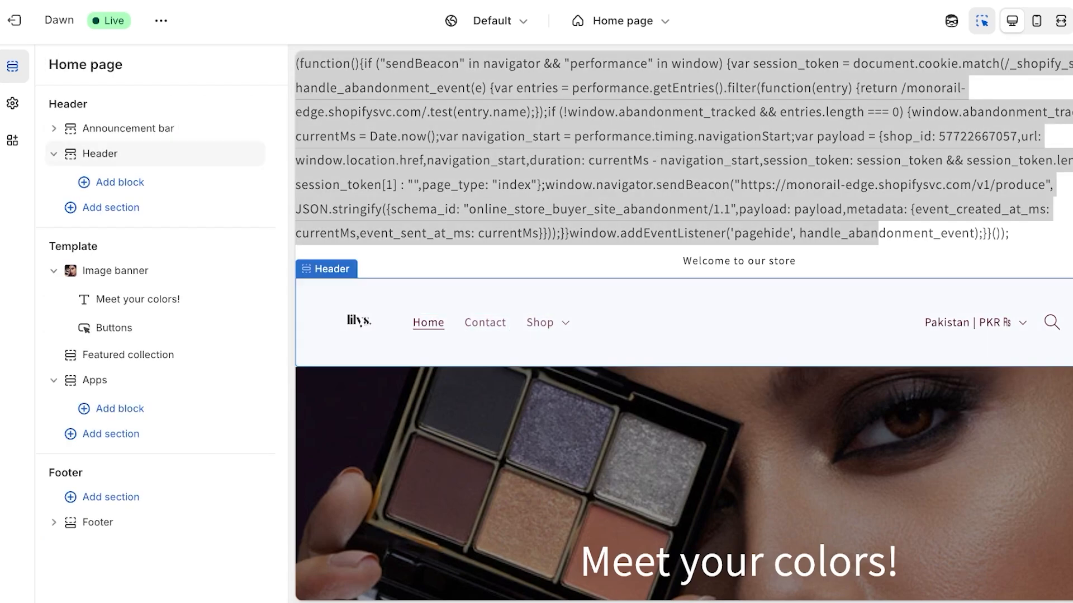
Remove the Announcement bar section from the home page.
click(156, 116)
click(384, 205)
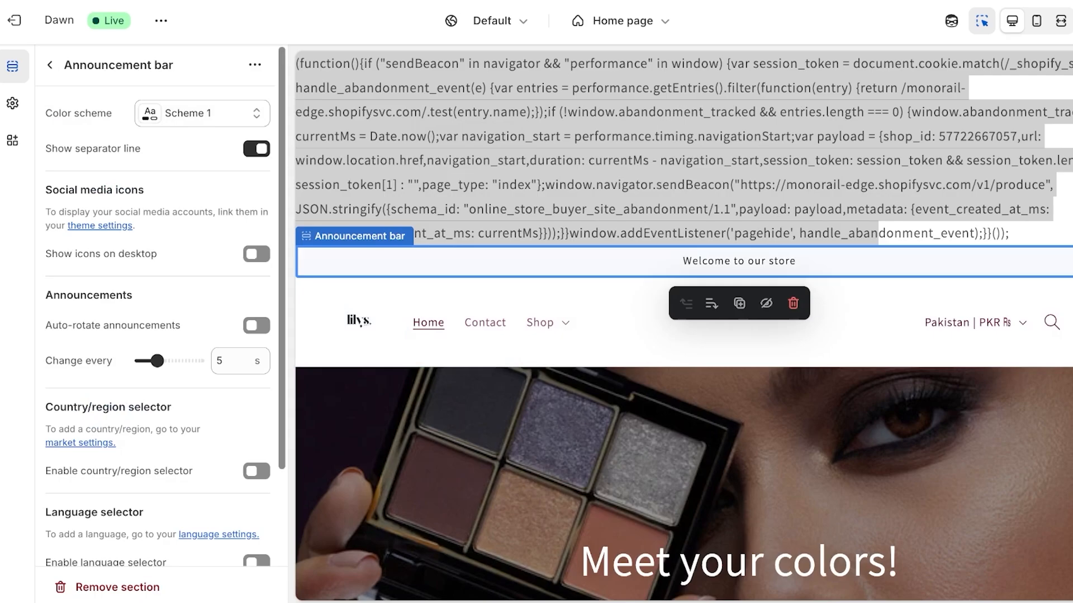
click(50, 65)
click(229, 128)
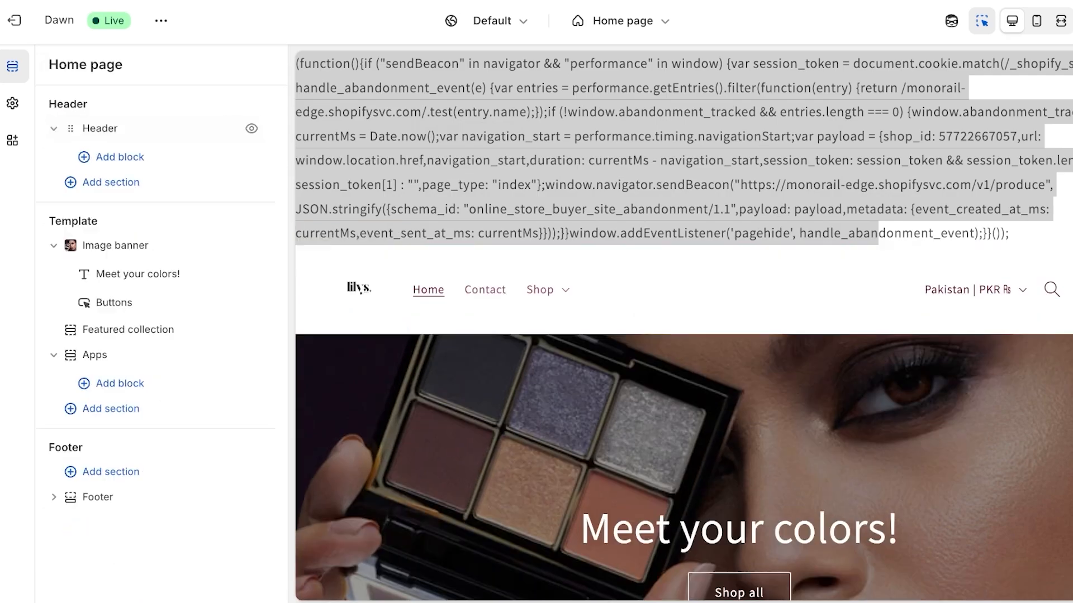
Open the Header section's settings and review its options, including the menu selection.
click(229, 128)
scroll(157, 341, down, 1)
scroll(683, 327, down, 6)
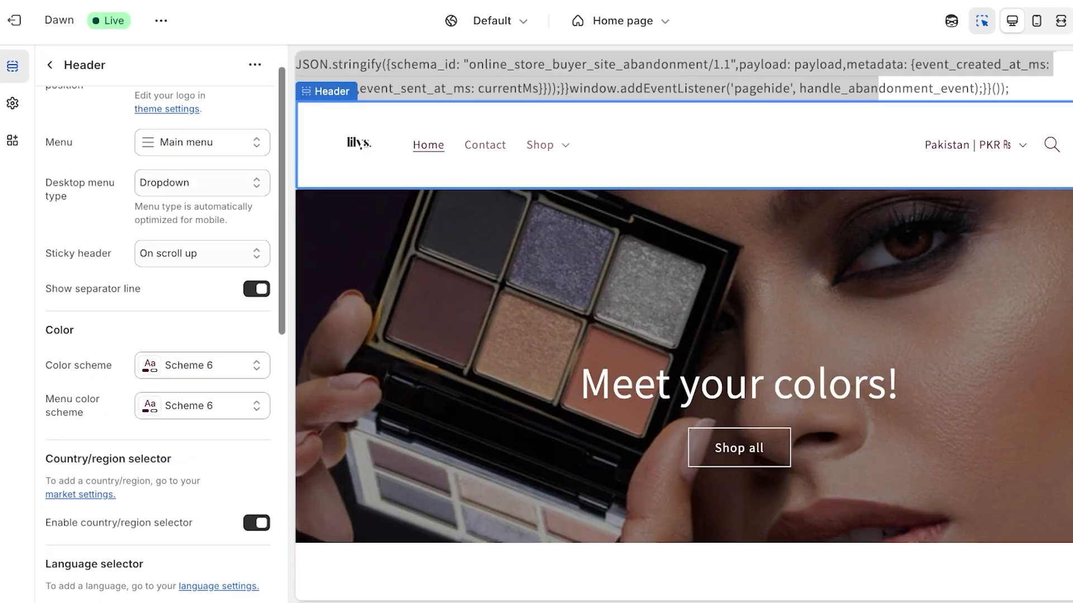
scroll(683, 326, up, 1)
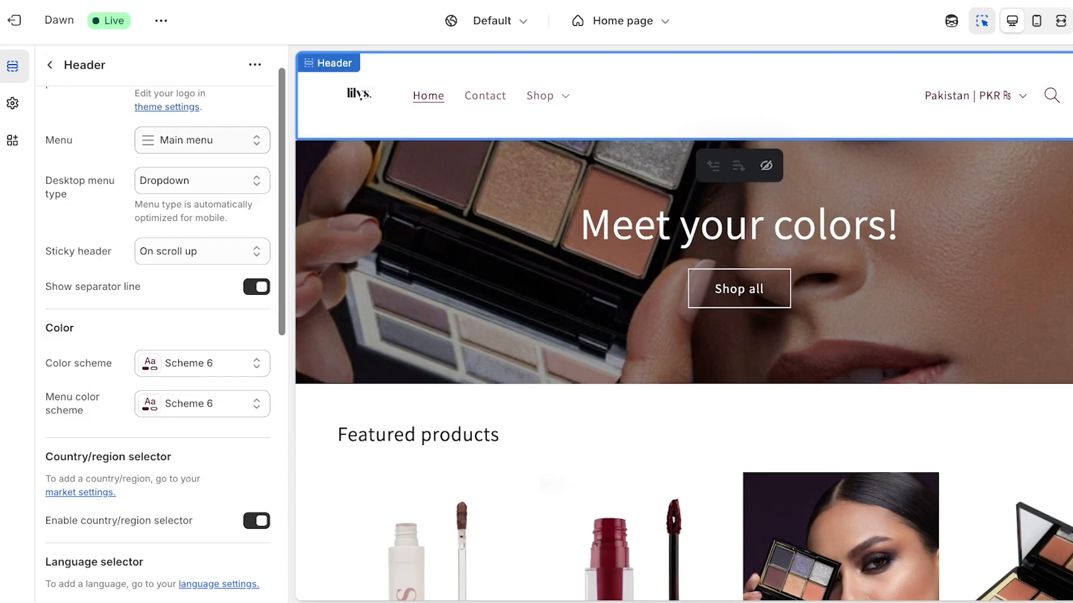
scroll(156, 325, up, 1)
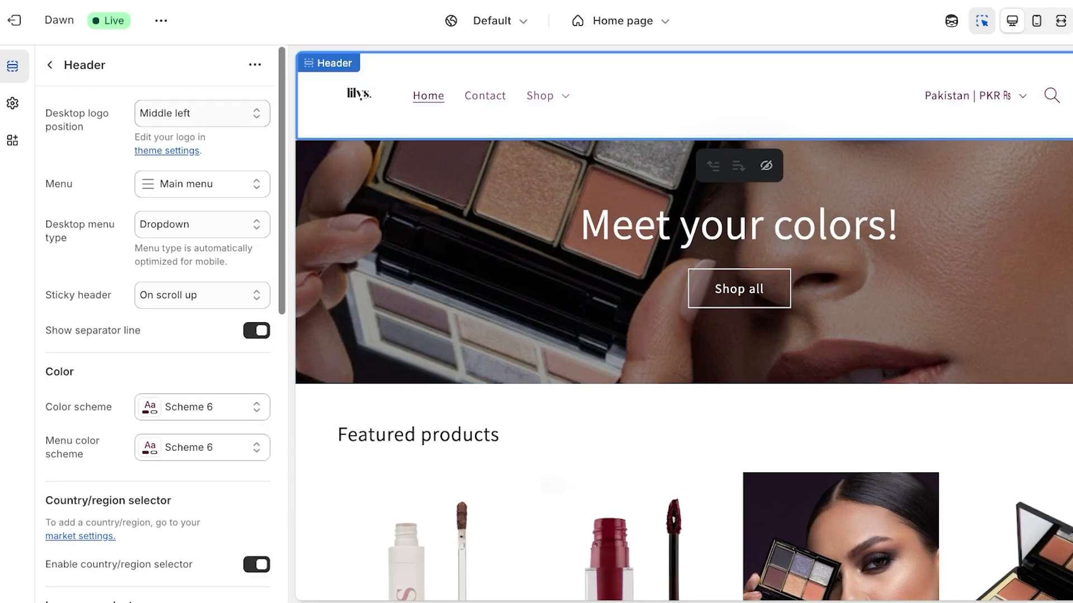
click(202, 184)
click(201, 184)
Try the Mega menu and Drawer options for the desktop menu type and open the drawer navigation in the preview.
click(201, 224)
key(Down)
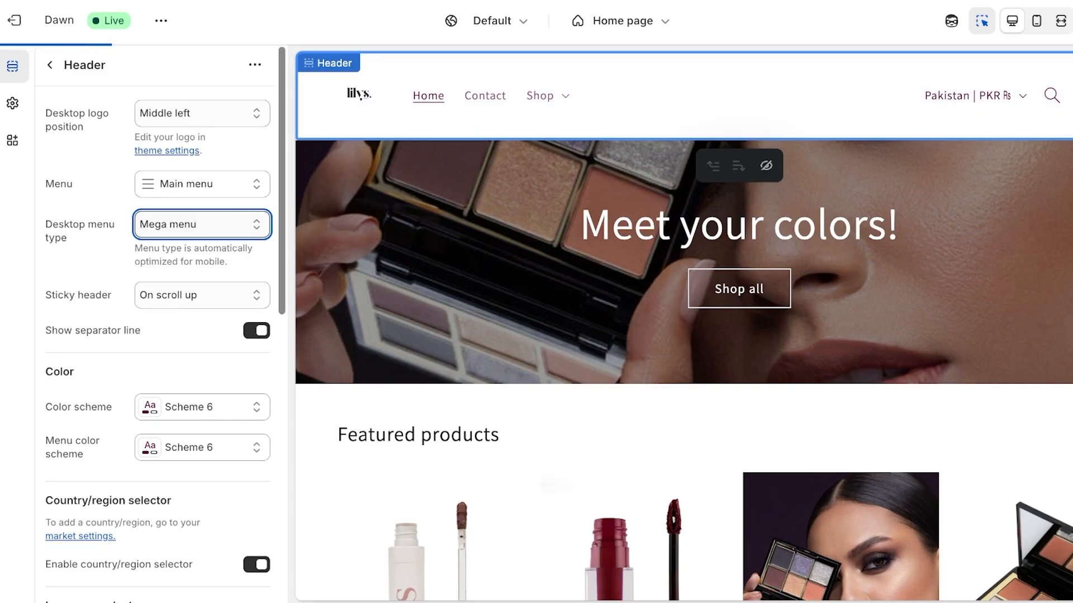
key(Down)
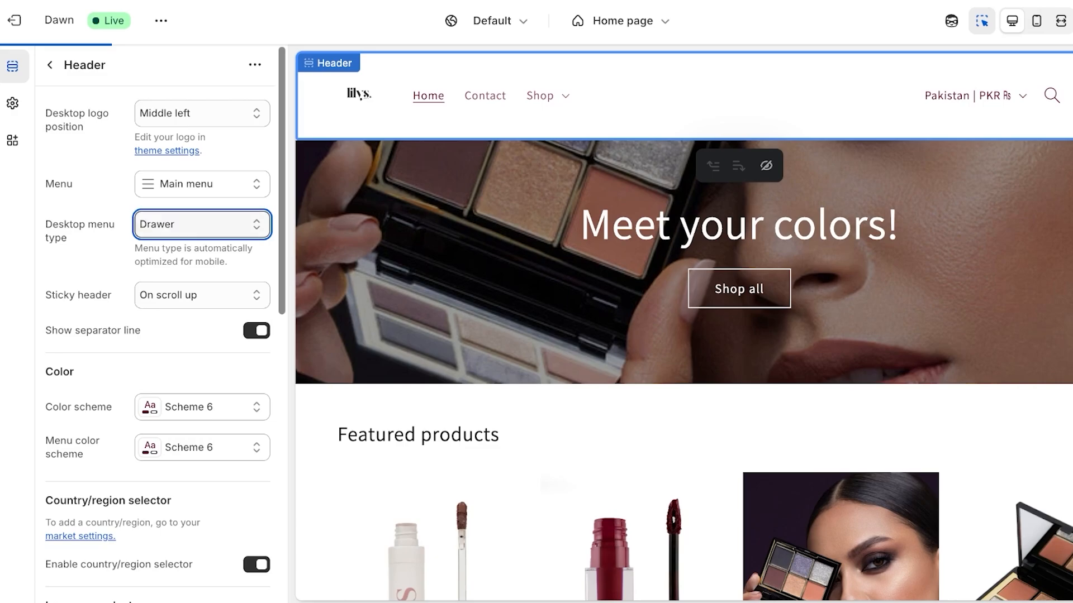
click(330, 109)
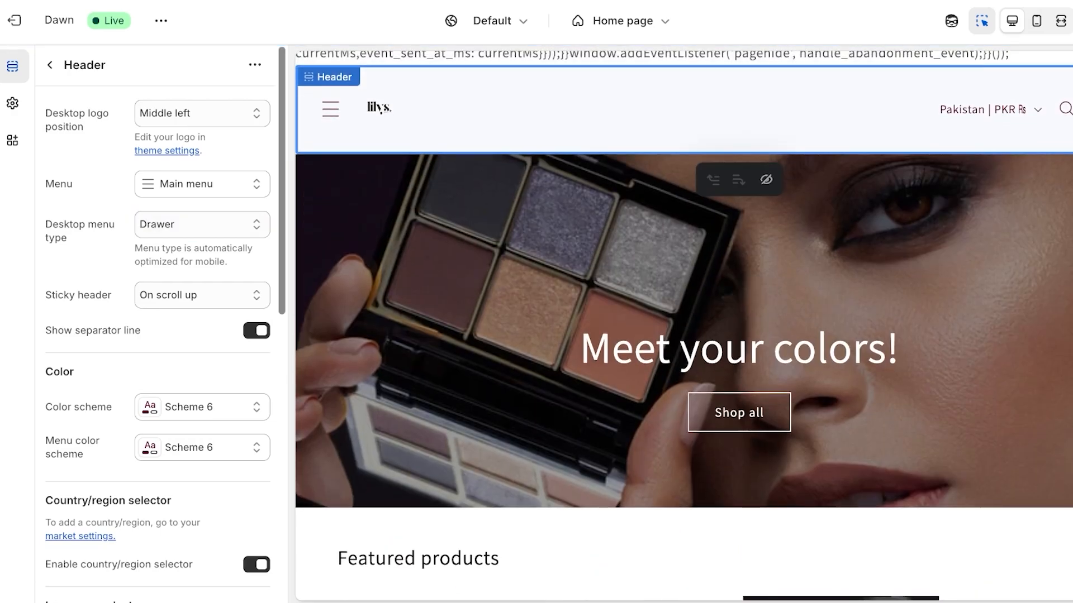
click(330, 109)
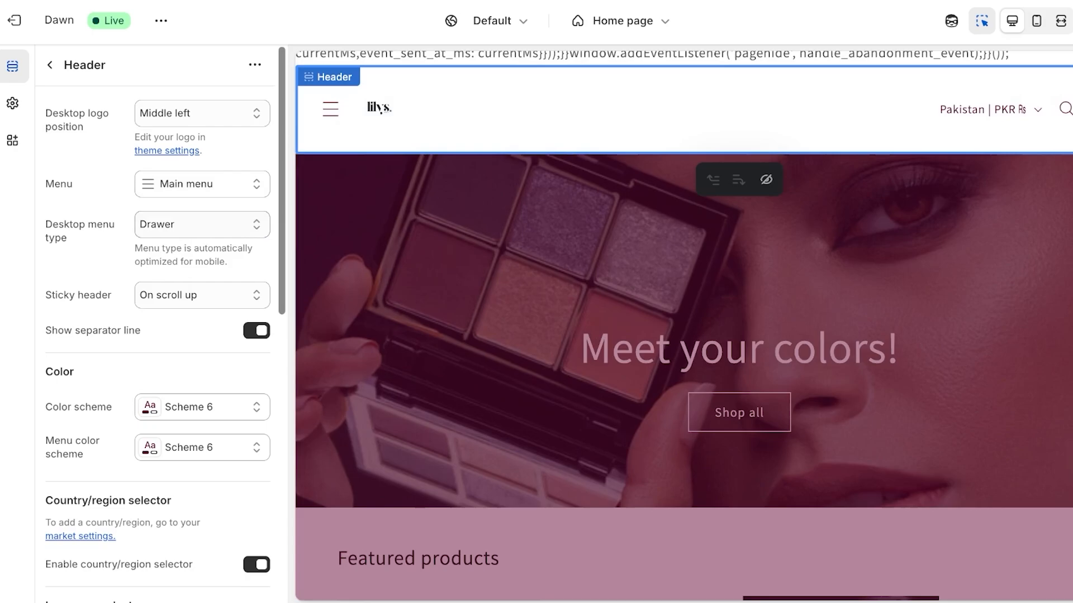
Set the desktop menu type to Dropdown and save the theme.
click(202, 224)
key(Up)
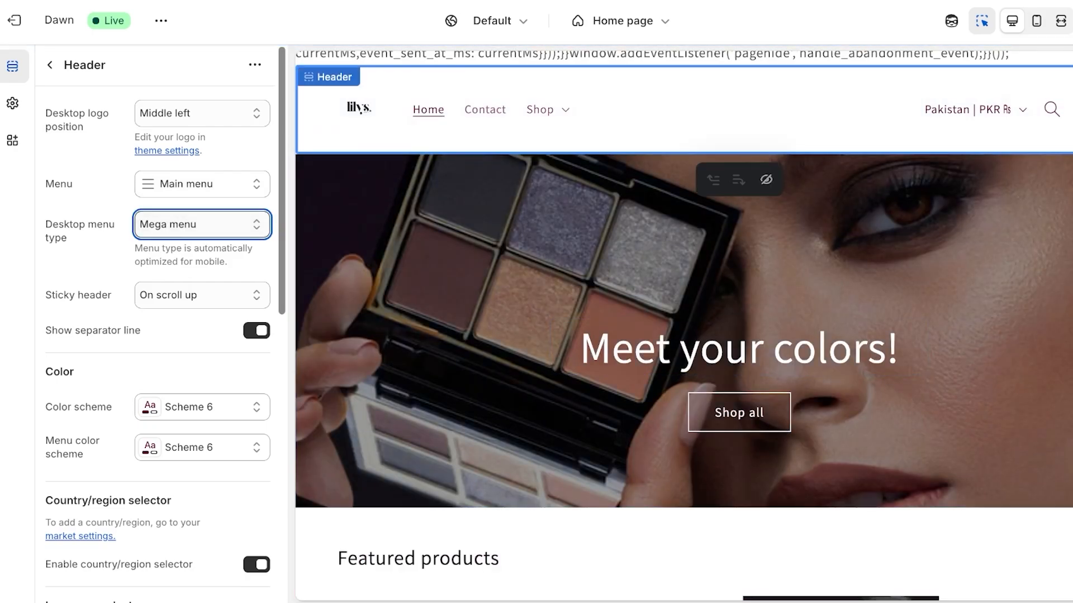
key(Up)
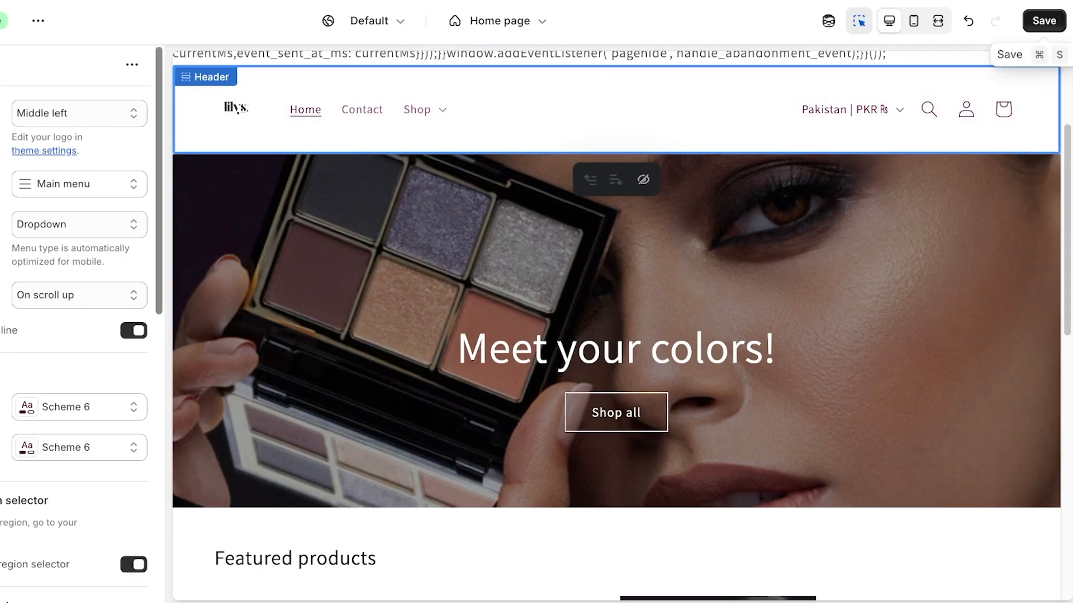
click(1043, 21)
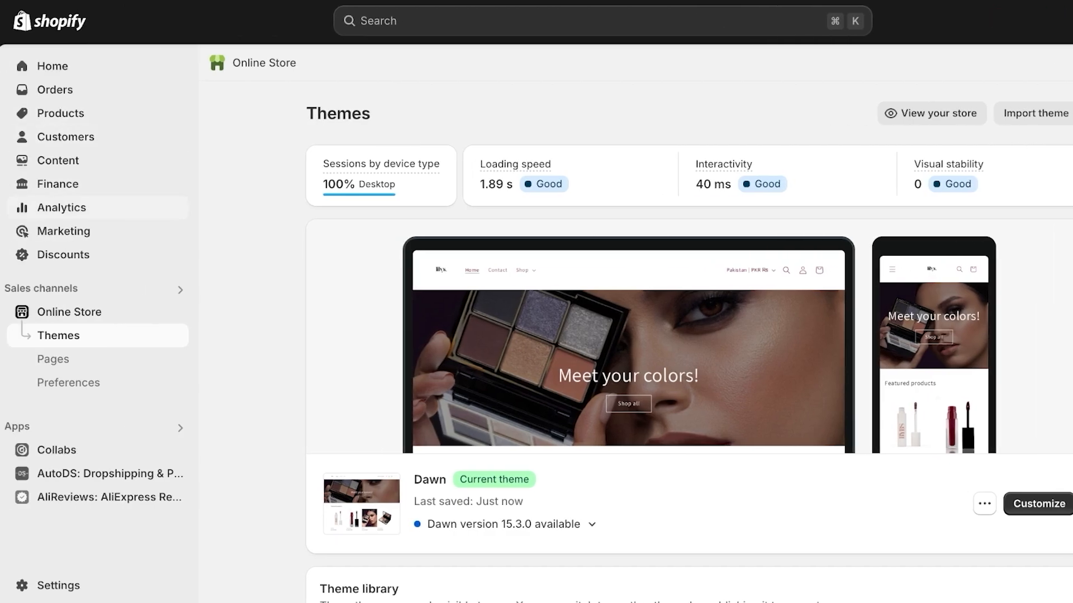
Go to the product collections and start creating a new collection.
click(60, 113)
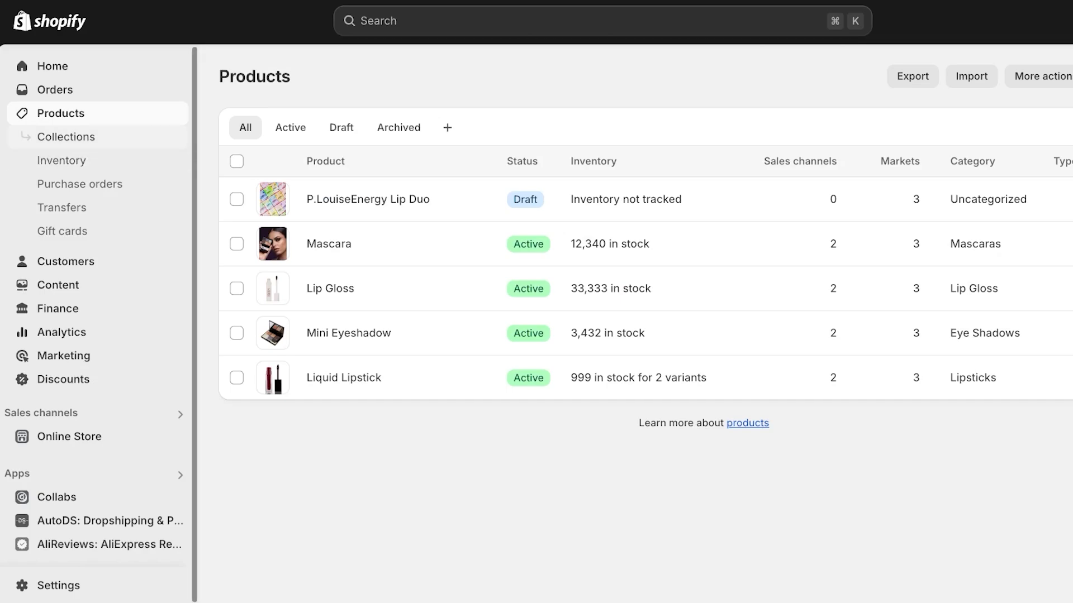
click(66, 137)
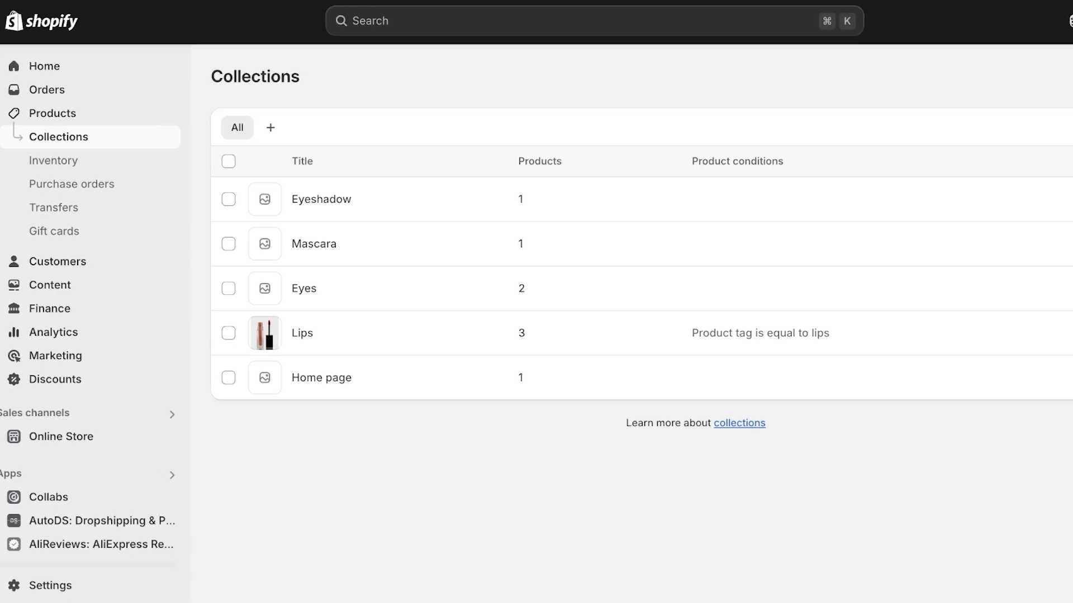
click(1006, 76)
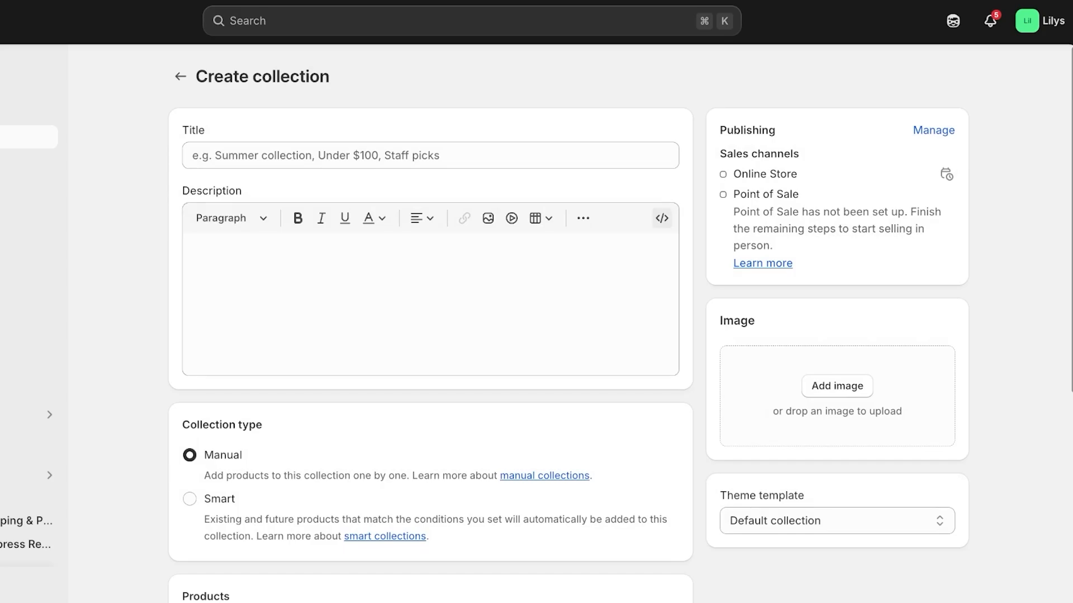
Switch the new collection's type to Smart to view its conditions, and back to Manual.
scroll(568, 313, down, 3)
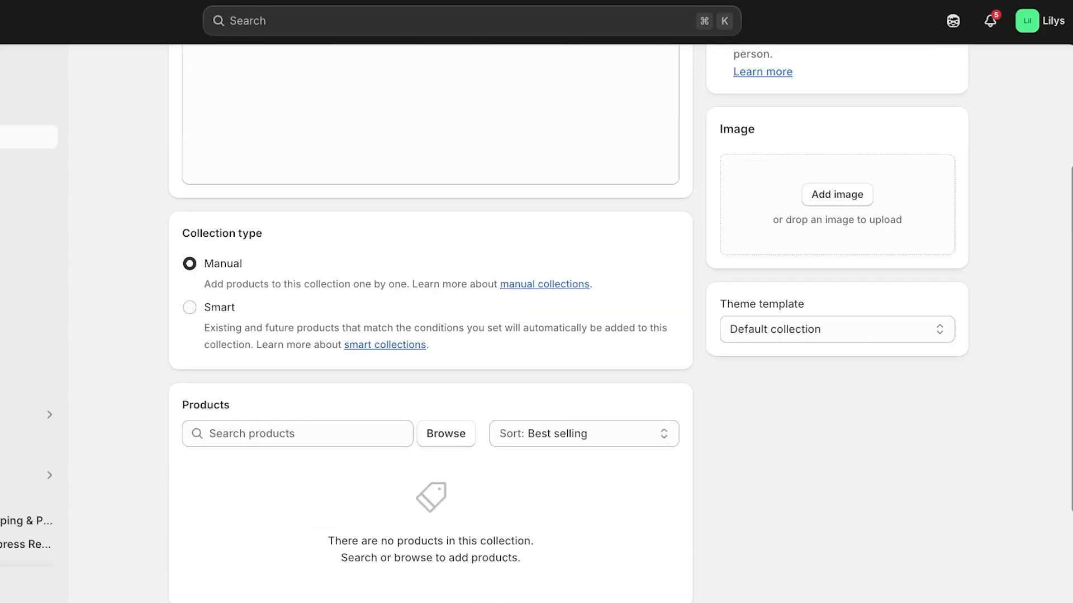
scroll(620, 324, down, 1)
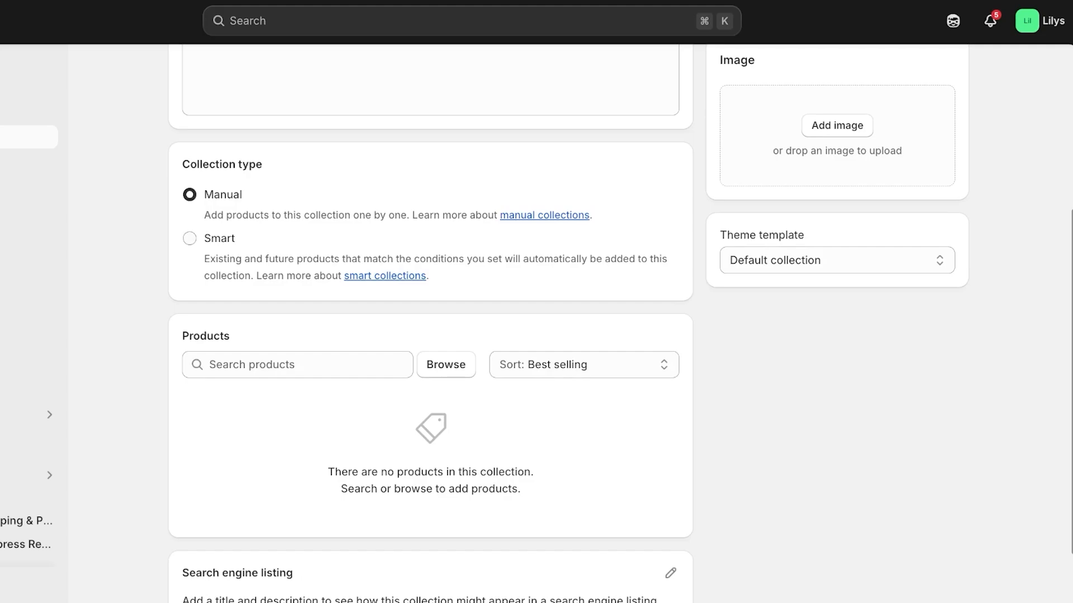
click(190, 238)
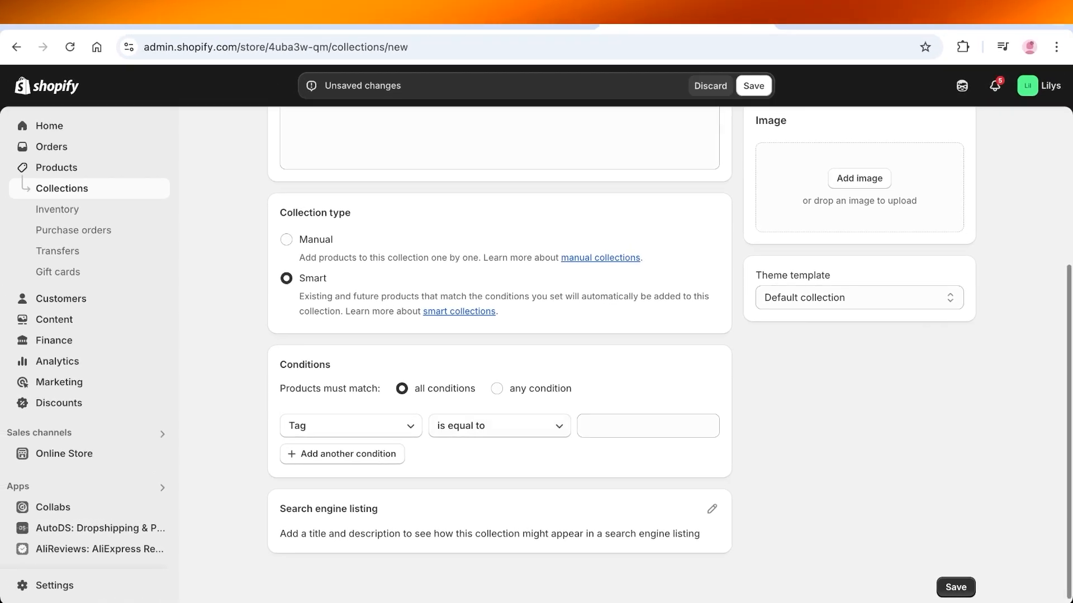
click(286, 239)
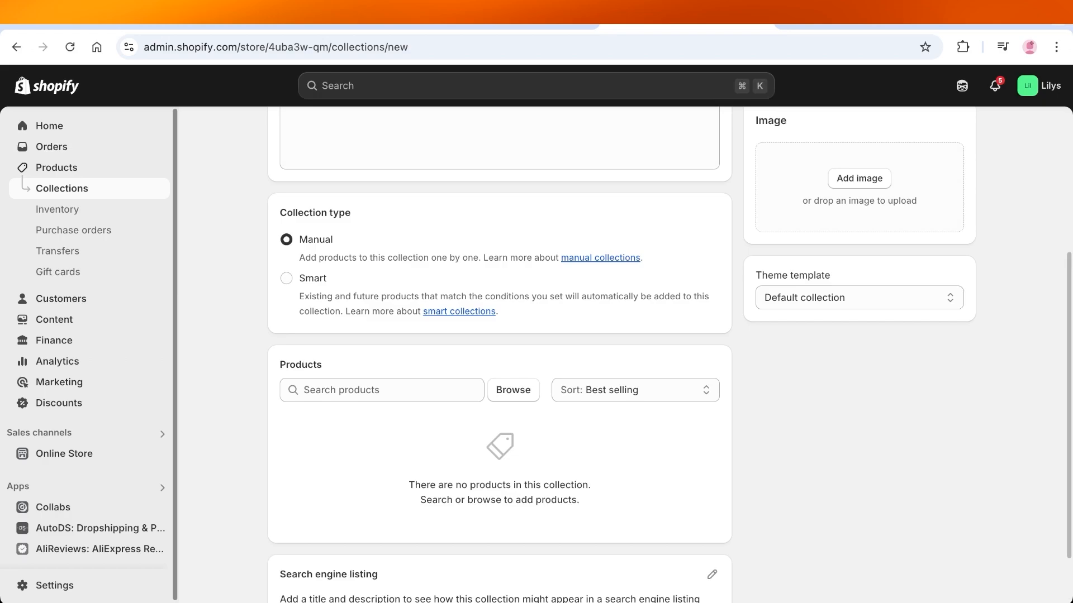